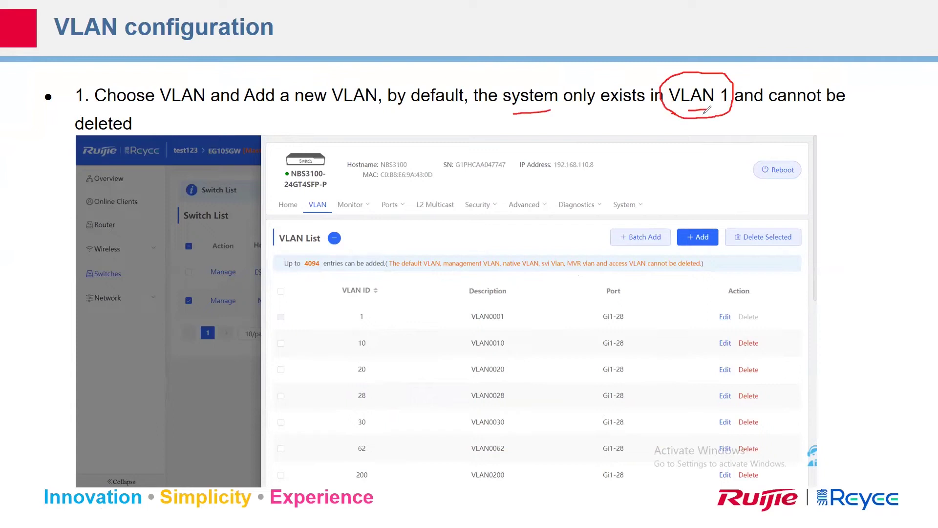
mouse_move(761, 120)
mouse_down()
mouse_move(757, 133)
mouse_move(789, 119)
mouse_move(797, 131)
mouse_move(815, 129)
mouse_move(890, 101)
mouse_up()
click(780, 131)
click(824, 127)
click(863, 116)
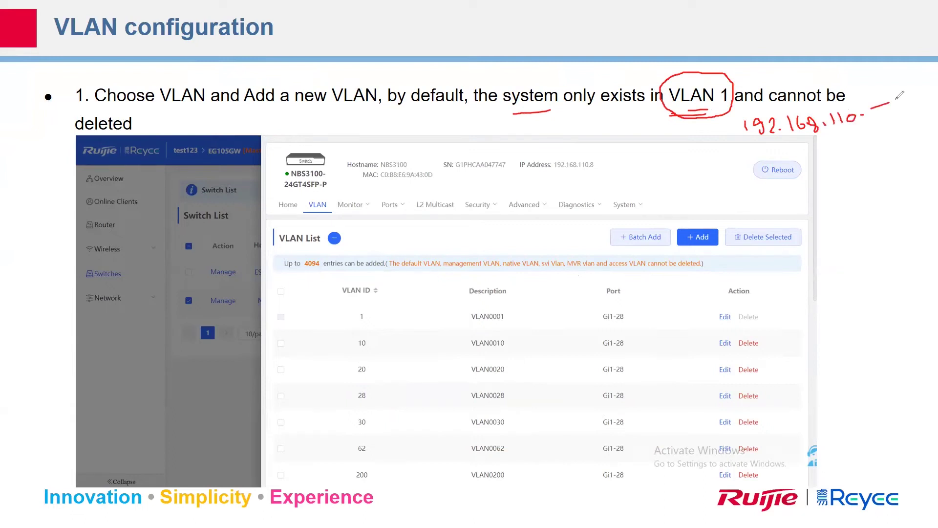
mouse_move(762, 149)
mouse_down()
mouse_move(837, 145)
mouse_move(814, 153)
mouse_up()
mouse_move(728, 133)
mouse_down()
mouse_move(669, 111)
mouse_move(664, 79)
mouse_move(753, 105)
mouse_move(660, 78)
mouse_up()
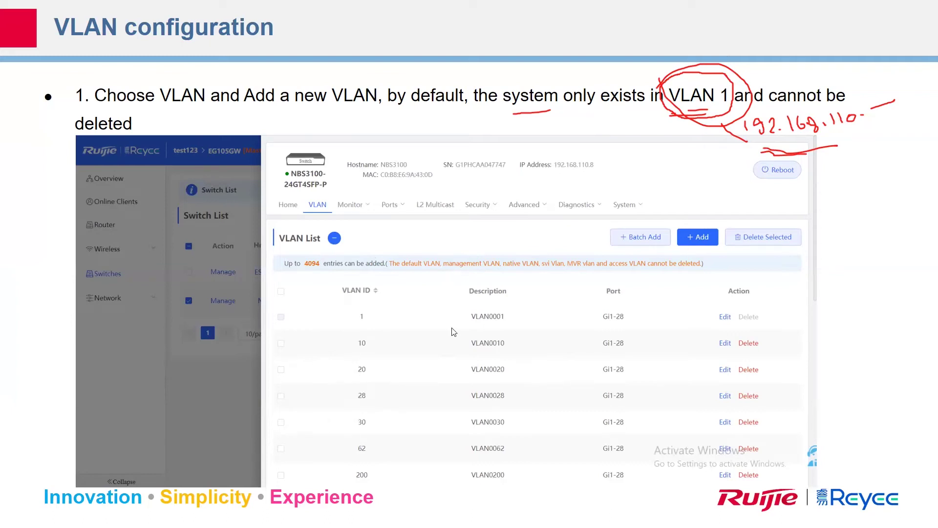
click(866, 324)
click(866, 324)
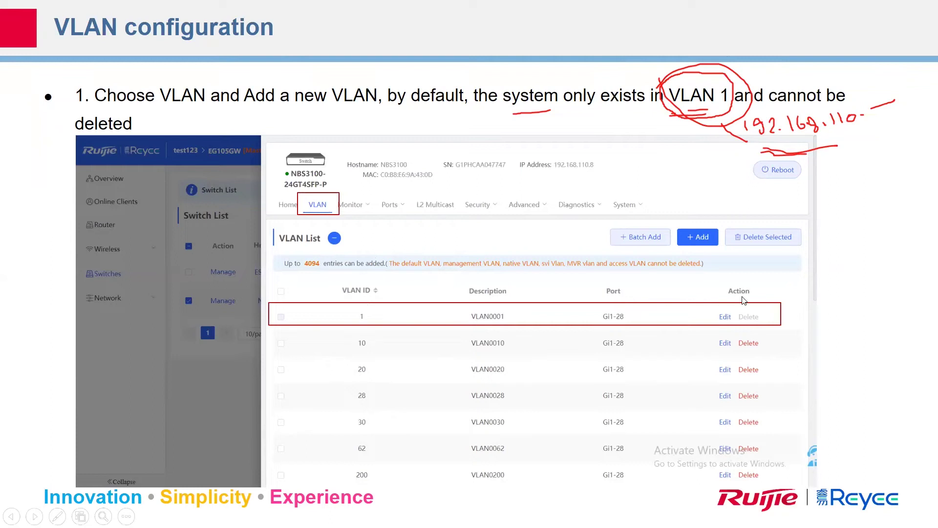
key(Right)
key(Right)
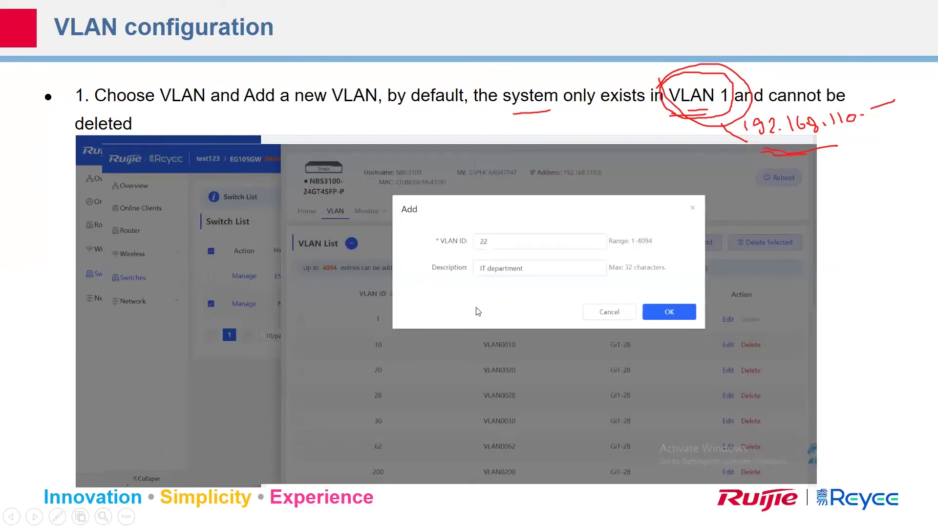
Switch to Firefox, bring up the gateway's EWEB management page at 192.168.110.1, and close the access point's details
key(super)
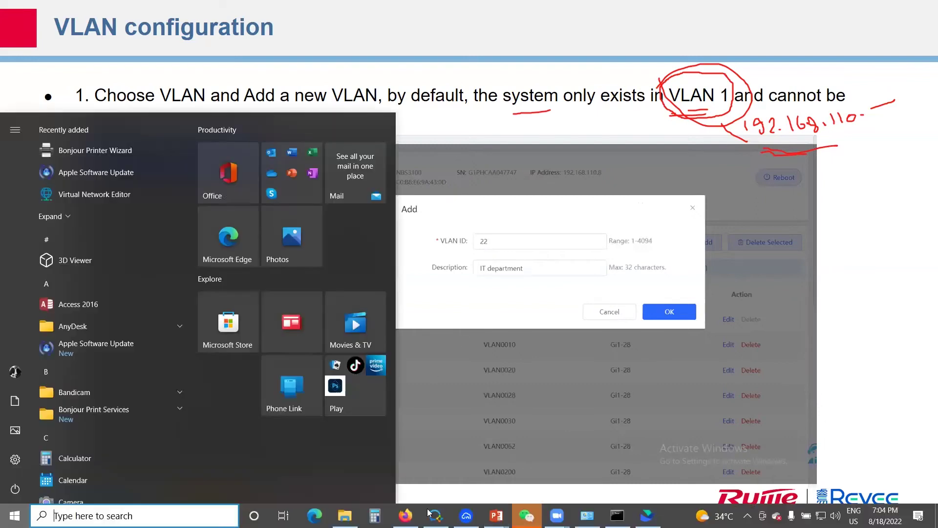
key(super)
key(alt+Tab)
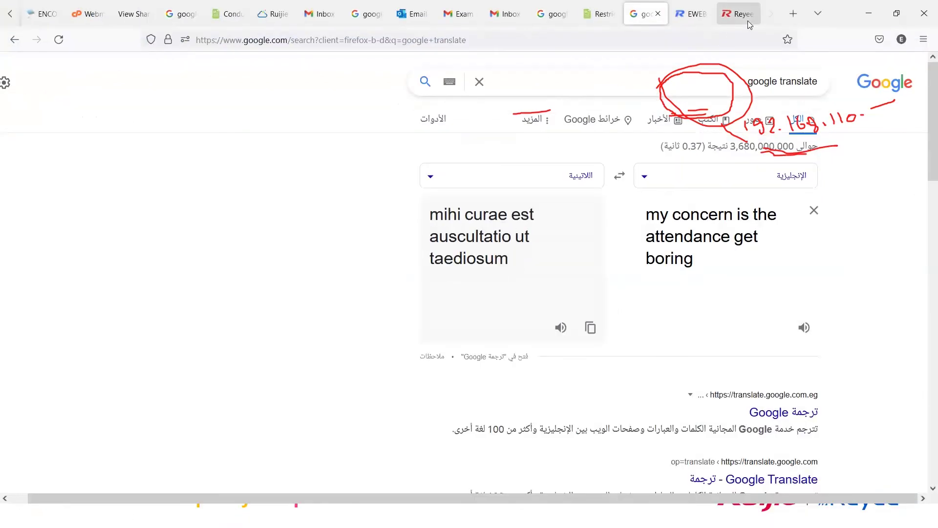
click(738, 14)
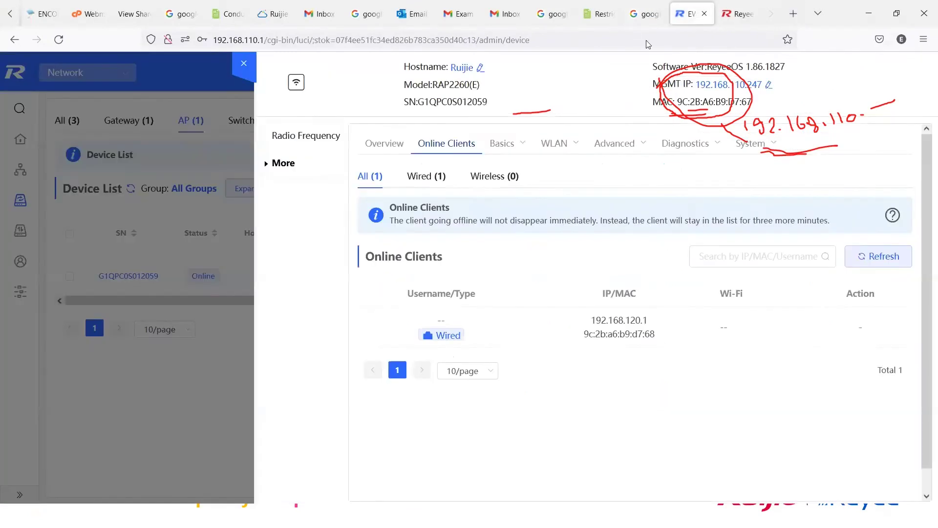
click(689, 14)
click(243, 63)
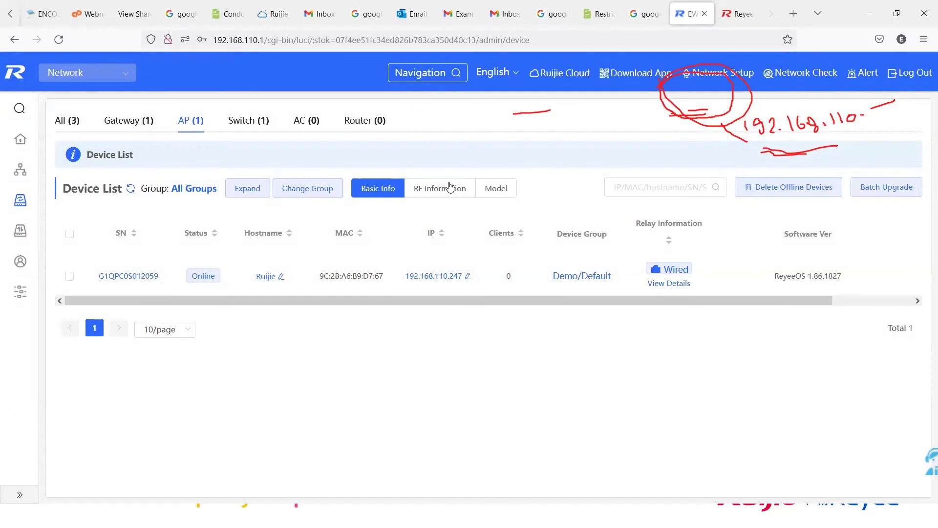
Check the model of the gateway and the model of the switch in the device list
click(113, 120)
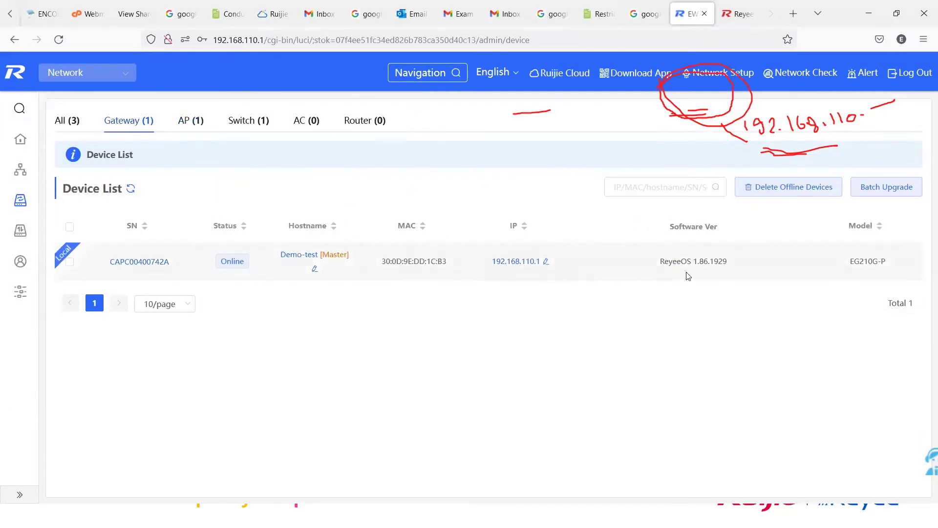
drag(848, 263, 897, 265)
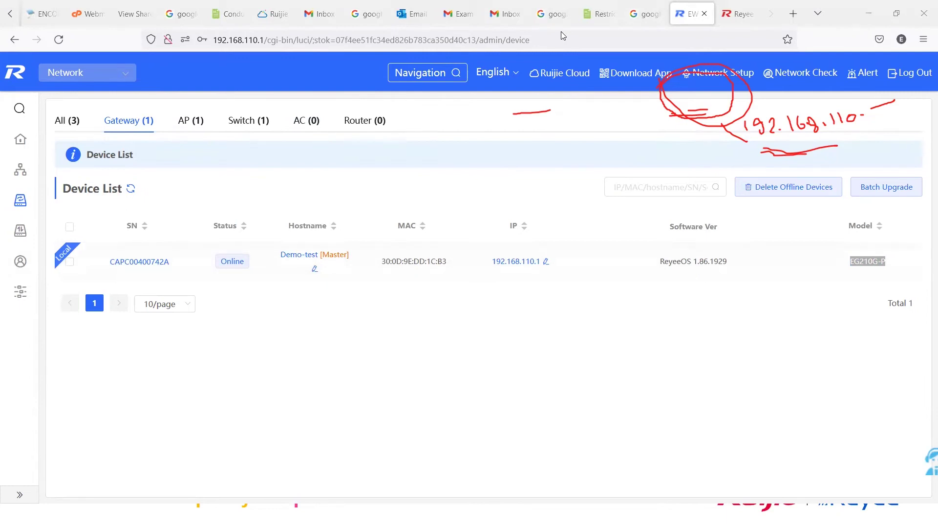
click(246, 128)
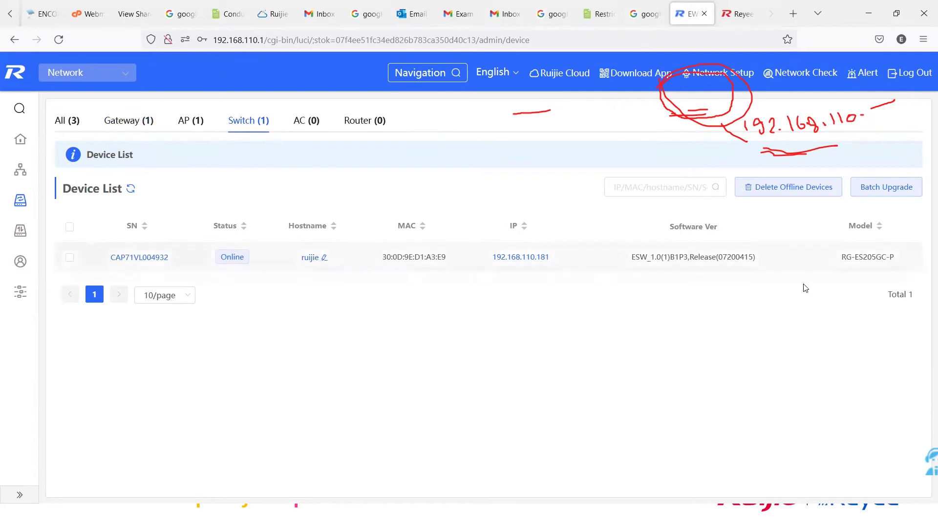
drag(839, 258, 899, 257)
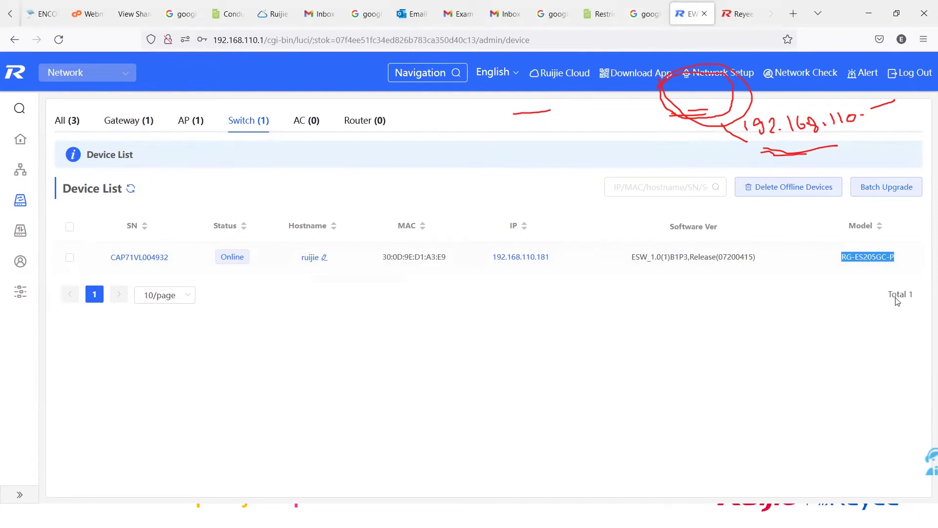
click(901, 262)
drag(898, 258, 892, 256)
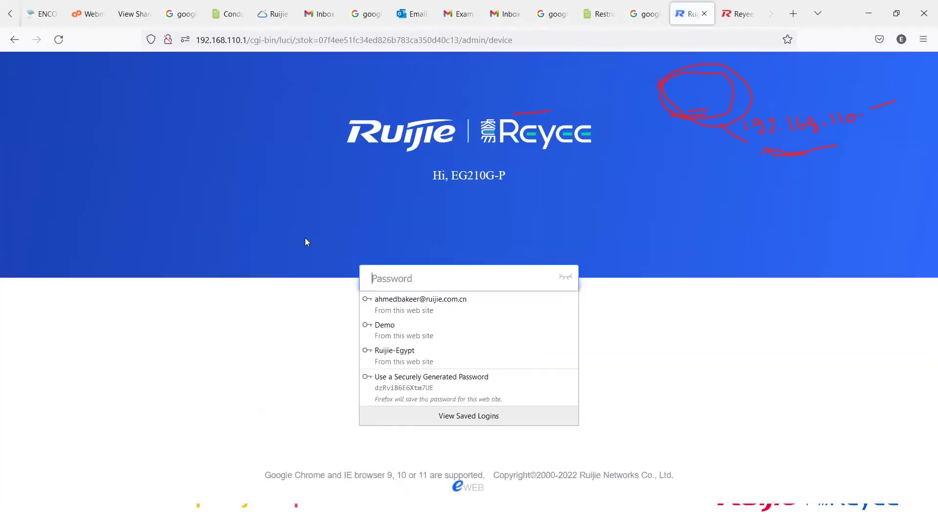
Log back in to the gateway's web interface with the device password
click(423, 280)
text(********)
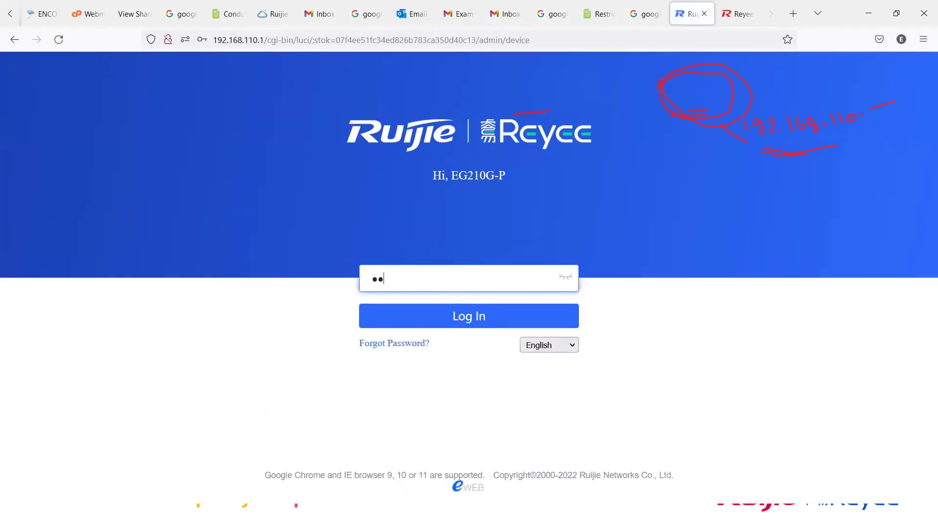
key(Return)
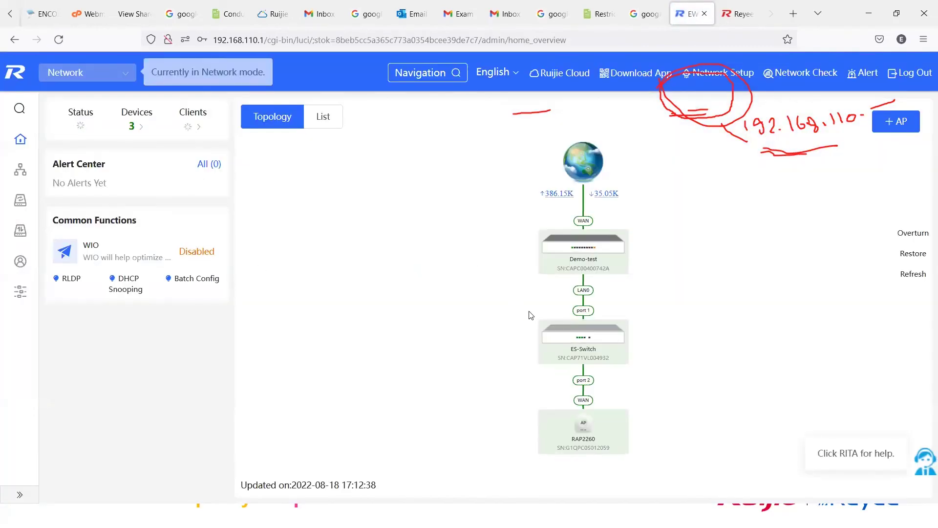
Filter the device list to switches and open the details of the RG-ES205GC-P switch
click(20, 199)
click(248, 120)
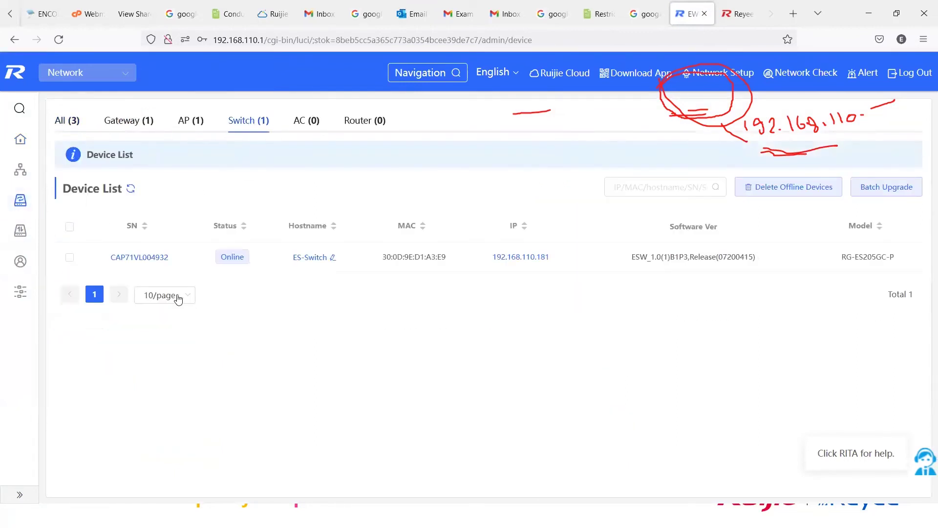
click(149, 259)
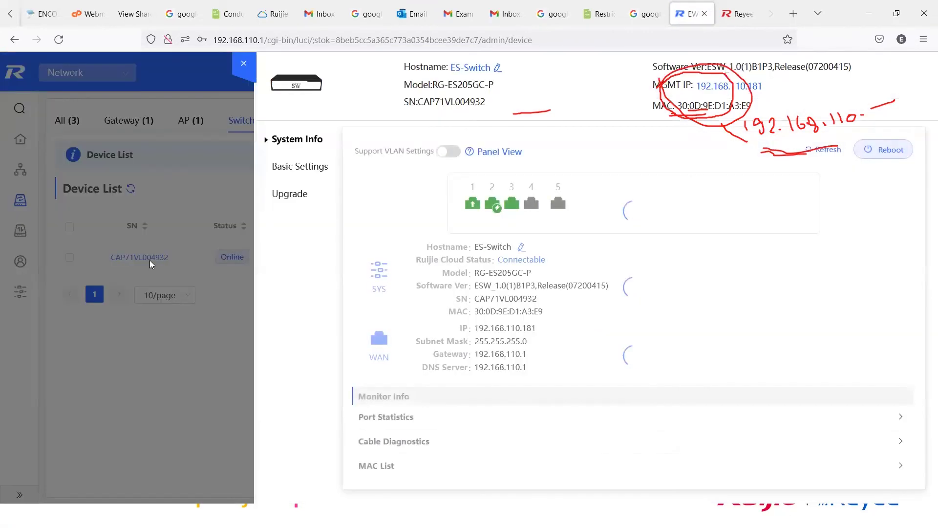
View the switch's Basic Settings and Upgrade pages, and return to its System Info
click(309, 167)
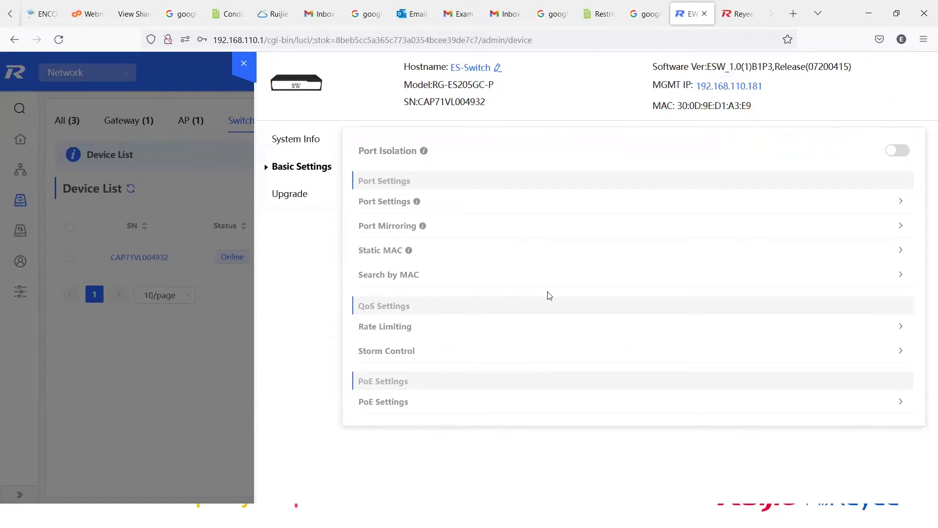
click(289, 195)
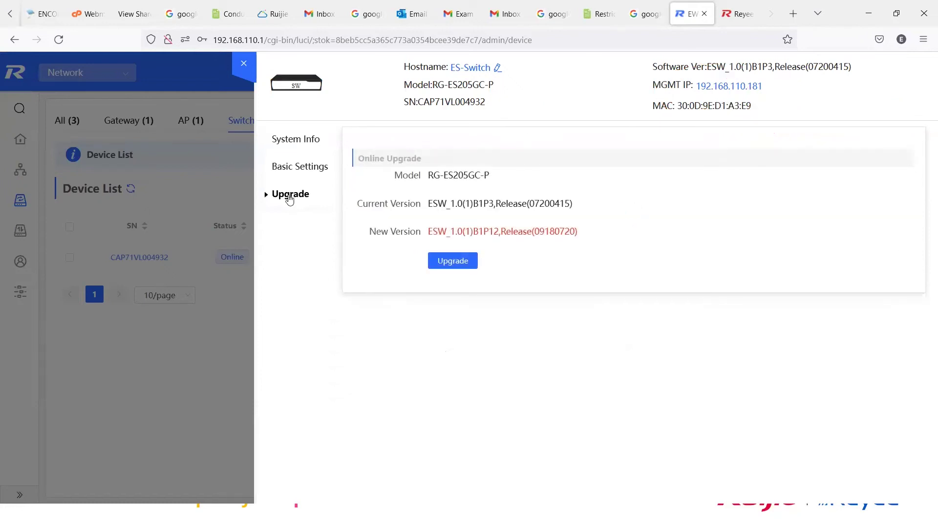
click(297, 139)
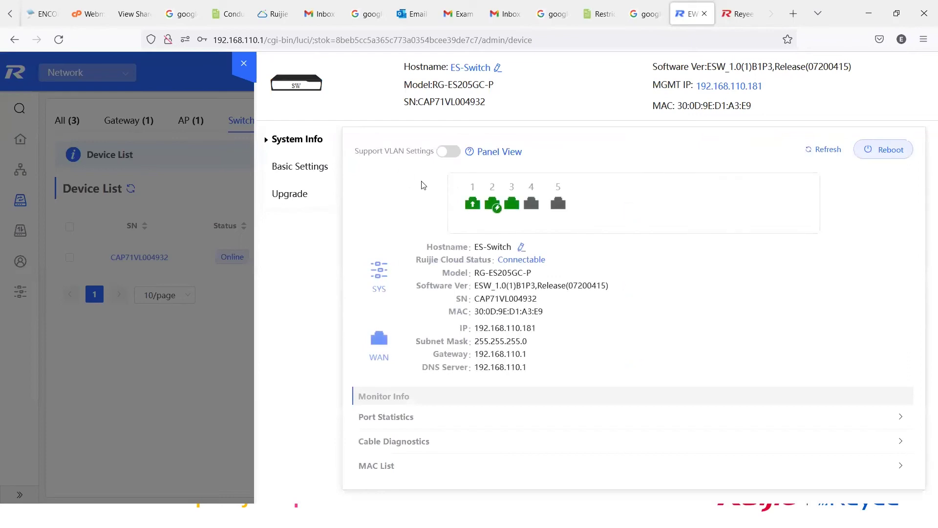
Examine the connection status, flow and rate of port 1 in the switch's Panel View
mouse_move(476, 209)
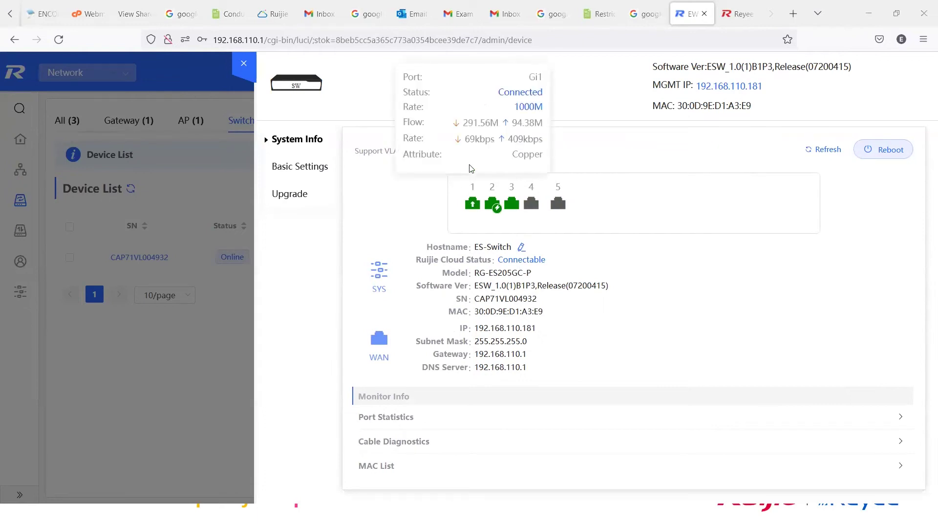
drag(462, 122, 543, 107)
drag(424, 139, 413, 139)
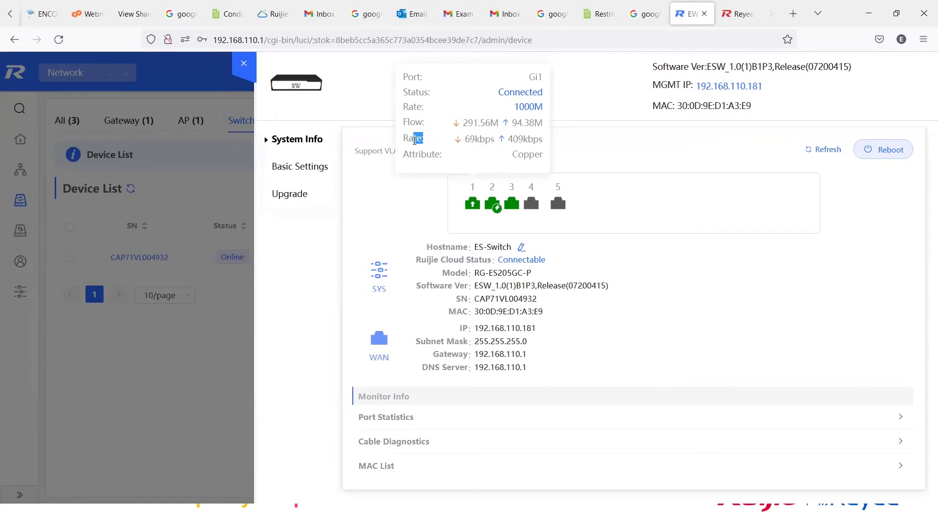
drag(495, 139, 464, 139)
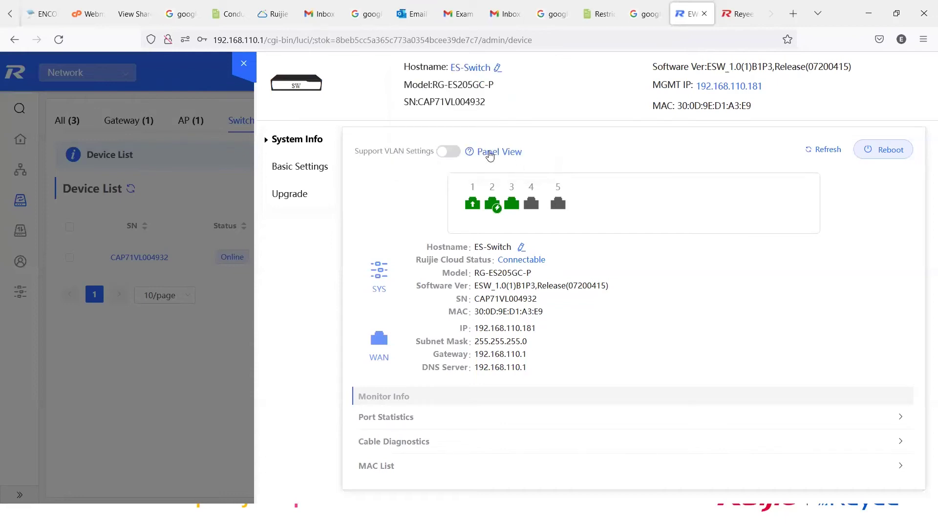
mouse_move(492, 203)
mouse_move(495, 212)
mouse_down()
mouse_move(496, 202)
mouse_move(497, 215)
mouse_move(617, 226)
mouse_move(635, 208)
mouse_move(625, 222)
mouse_move(614, 217)
mouse_up()
mouse_move(460, 201)
mouse_down()
mouse_move(484, 209)
mouse_move(398, 211)
mouse_move(379, 197)
mouse_move(386, 183)
mouse_move(400, 192)
mouse_move(549, 152)
mouse_move(611, 115)
mouse_move(624, 130)
mouse_move(574, 146)
mouse_move(600, 125)
mouse_move(582, 143)
mouse_move(595, 133)
mouse_up()
mouse_move(481, 191)
mouse_down()
mouse_move(658, 164)
mouse_move(686, 149)
mouse_move(657, 166)
mouse_move(662, 187)
mouse_up()
drag(660, 153, 691, 177)
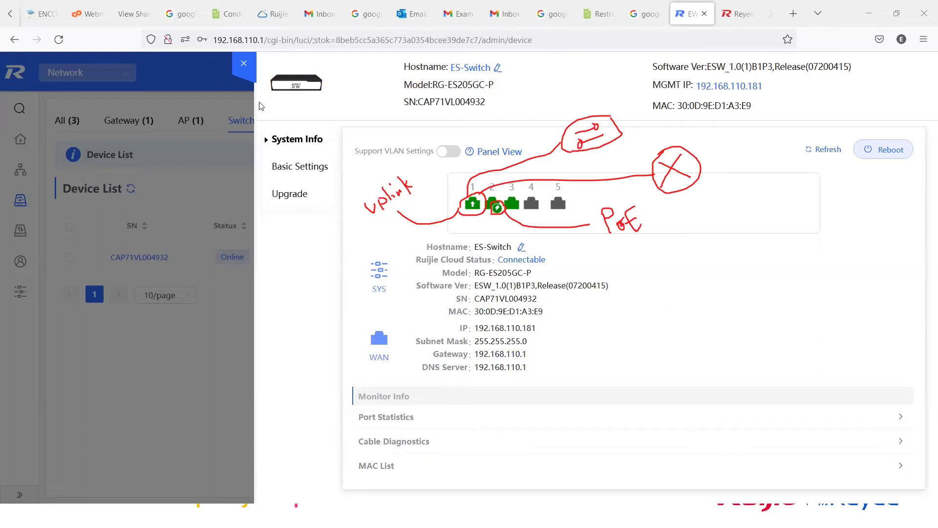
Review the switch's Port Statistics and start a Cable Diagnostics test
click(423, 419)
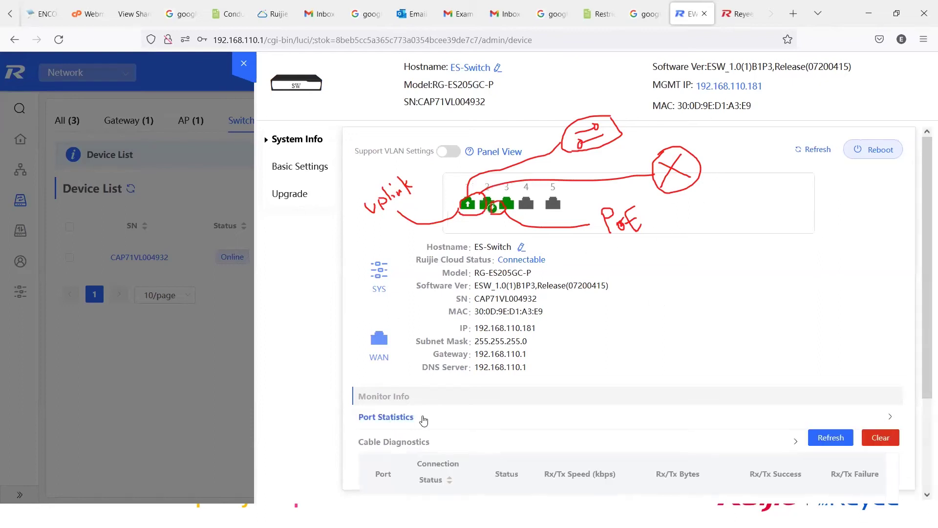
scroll(659, 345, down, 4)
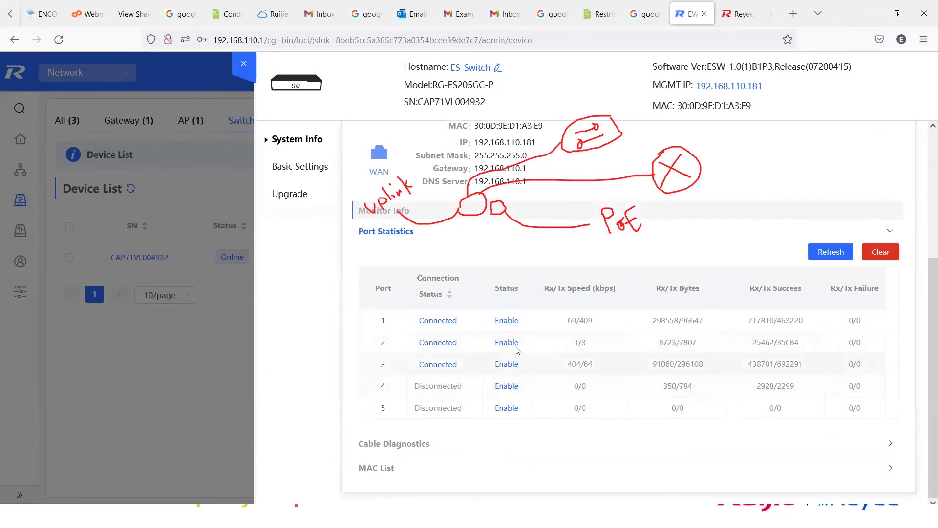
click(389, 443)
scroll(607, 374, down, 2)
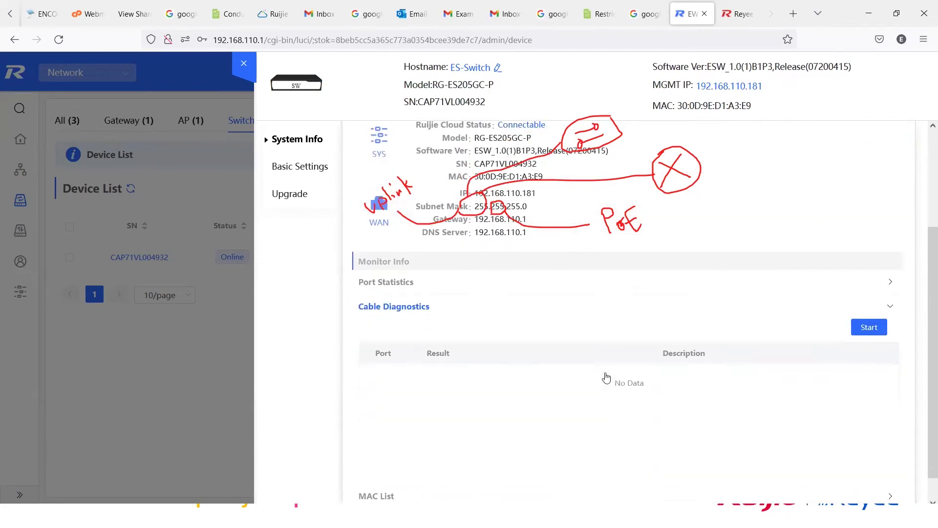
scroll(606, 376, down, 1)
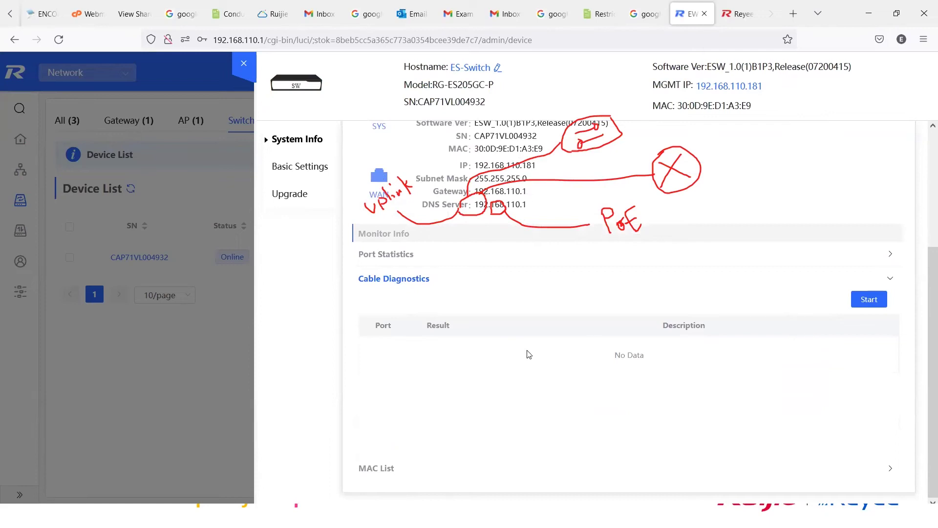
click(863, 303)
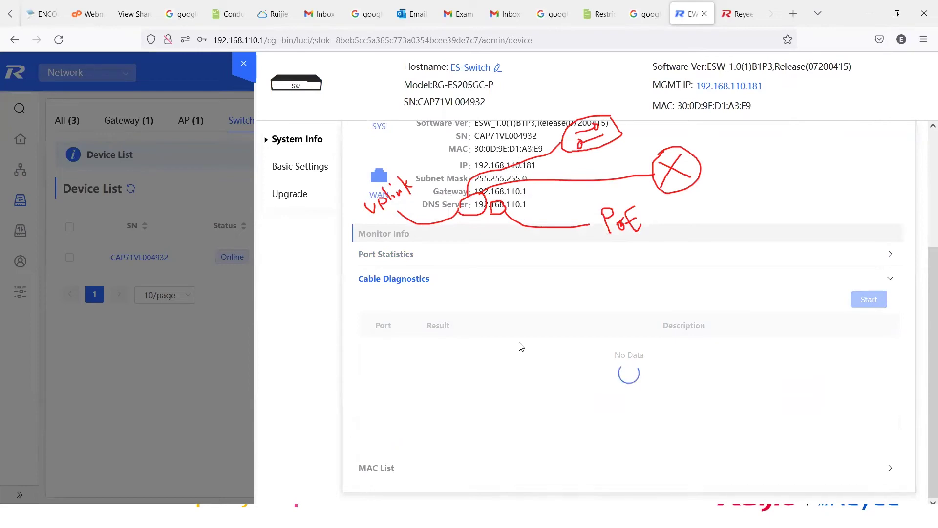
Display the switch's MAC List and review which port each address is learned on
scroll(553, 362, up, 2)
scroll(553, 331, down, 2)
click(392, 471)
scroll(577, 426, down, 2)
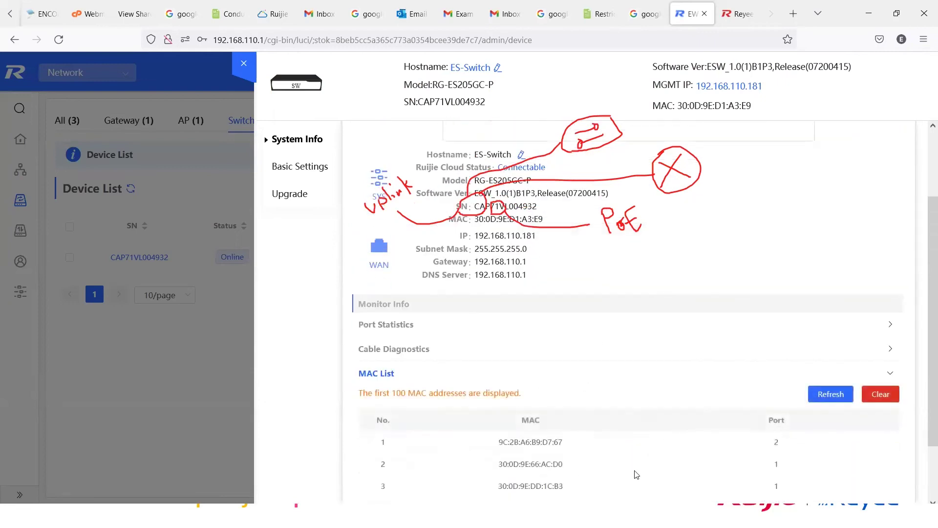
scroll(631, 391, down, 2)
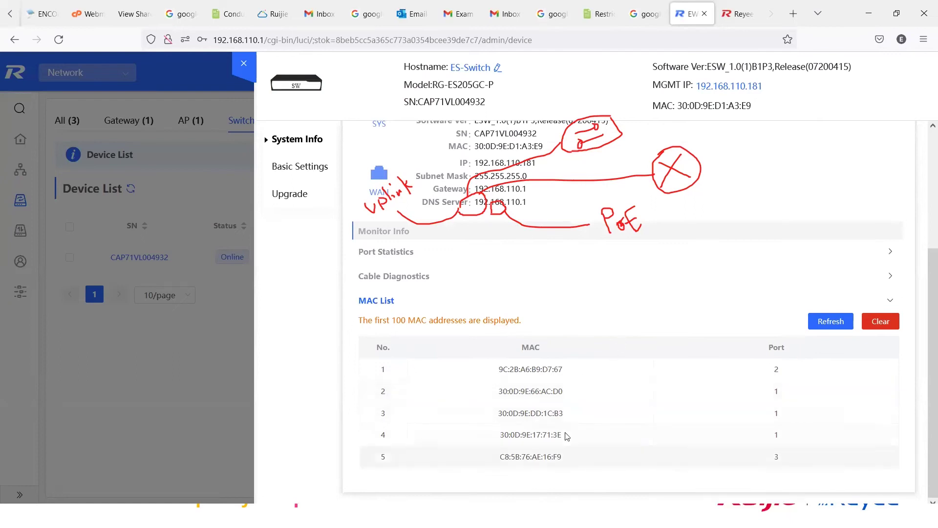
Return to Cable Diagnostics and start the cable test again
click(611, 276)
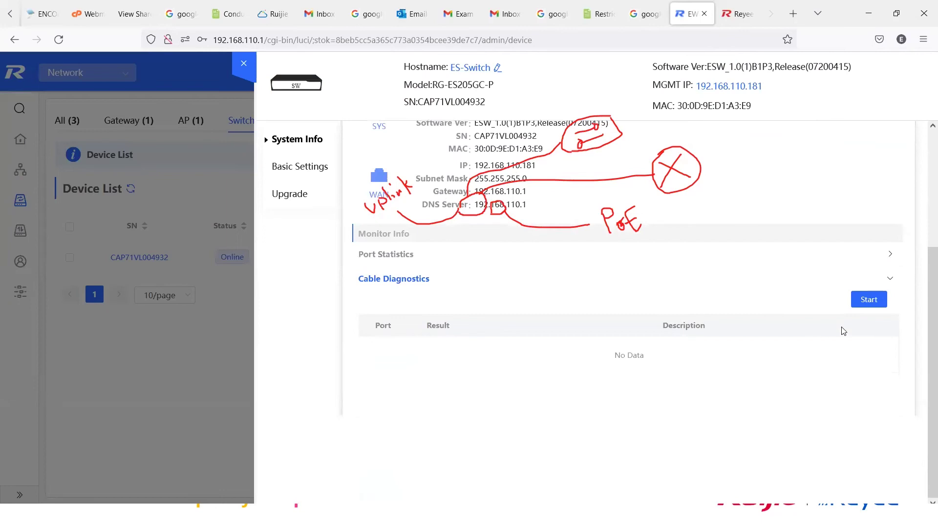
click(864, 299)
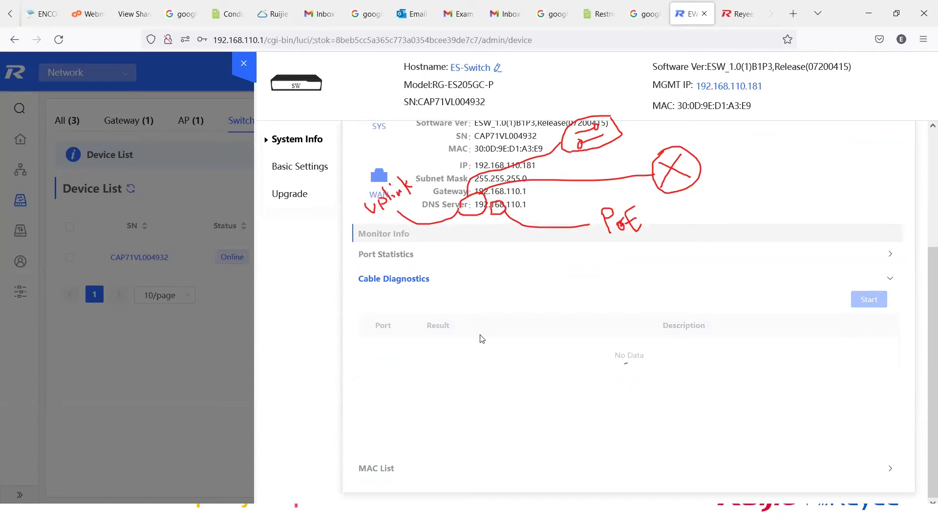
scroll(551, 189, up, 3)
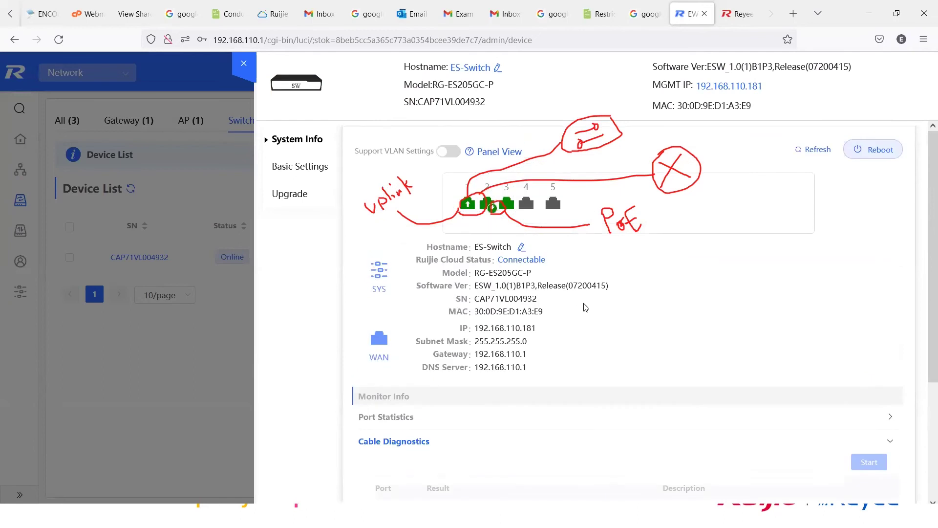
scroll(551, 188, down, 3)
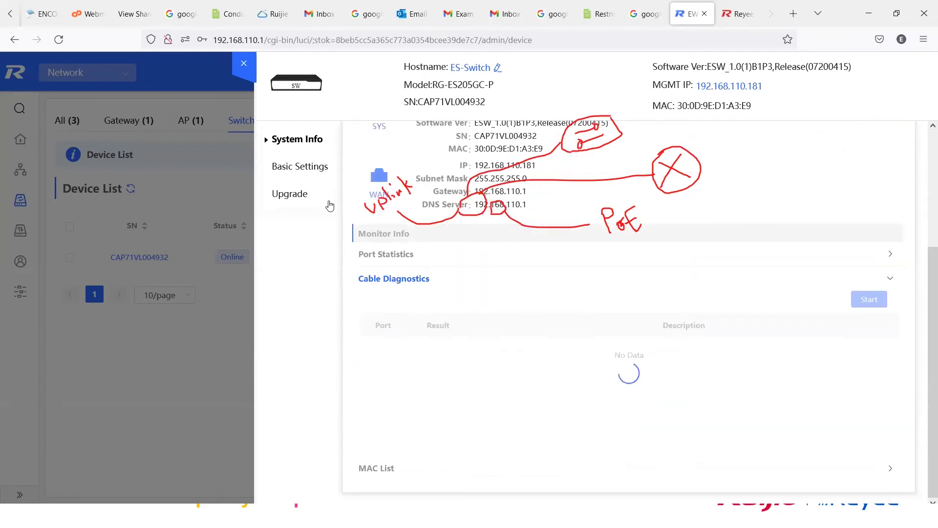
Open the switch's Basic Settings and clear the drawn annotations from the screen
scroll(310, 168, up, 3)
click(310, 169)
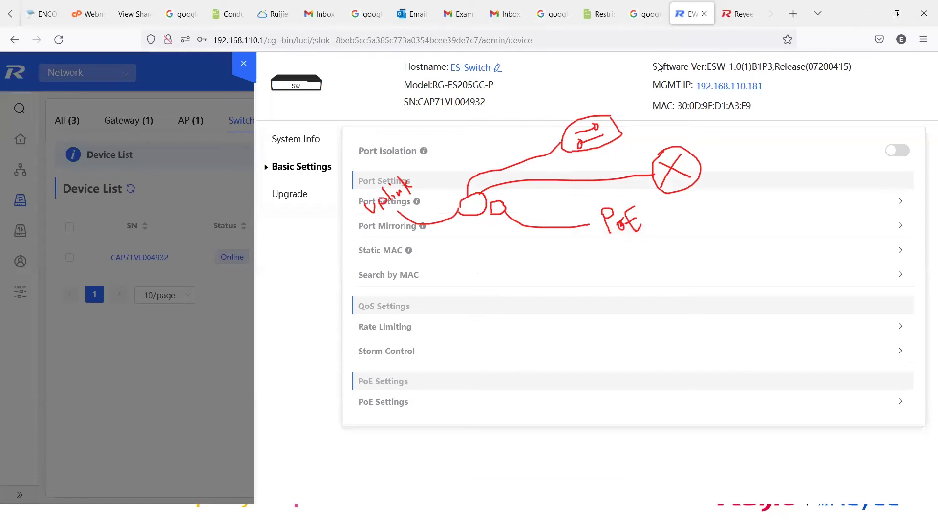
key(Escape)
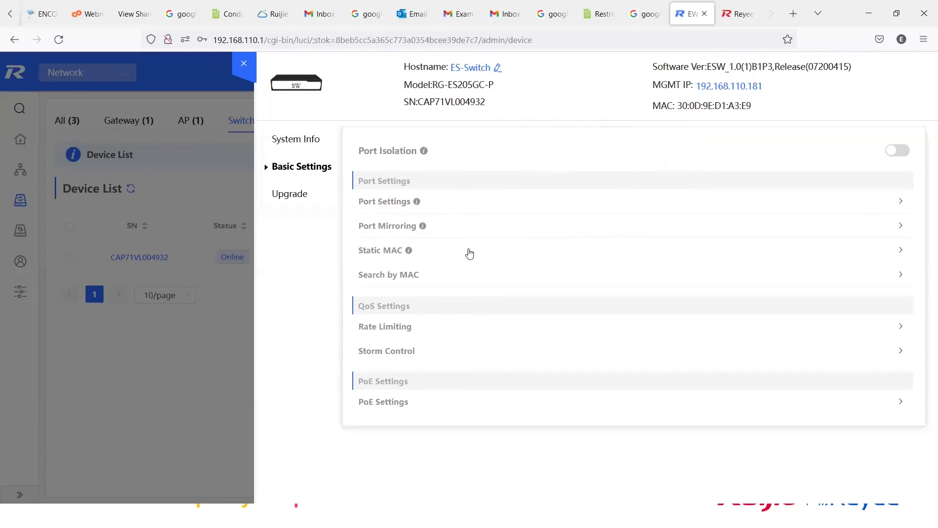
Expand Port Settings and select Port 1 as the port to configure
click(378, 204)
scroll(583, 261, down, 2)
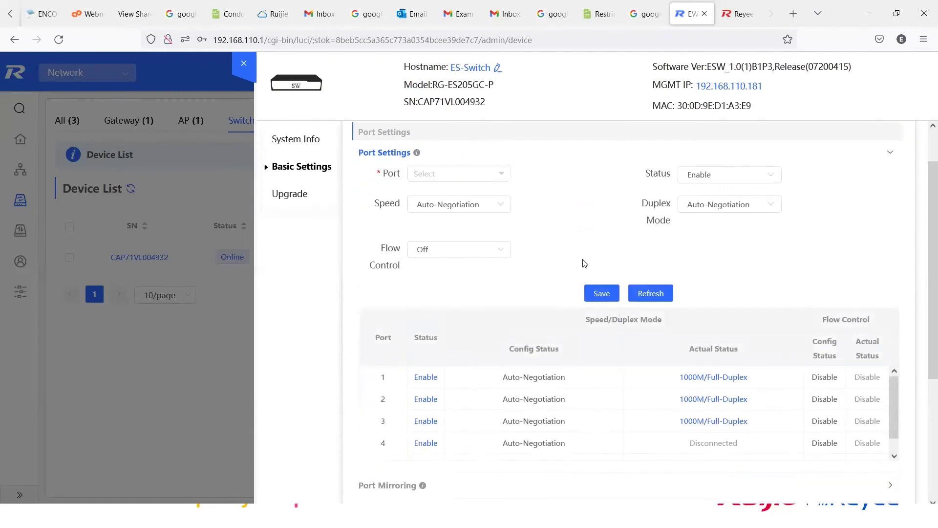
click(498, 152)
click(470, 186)
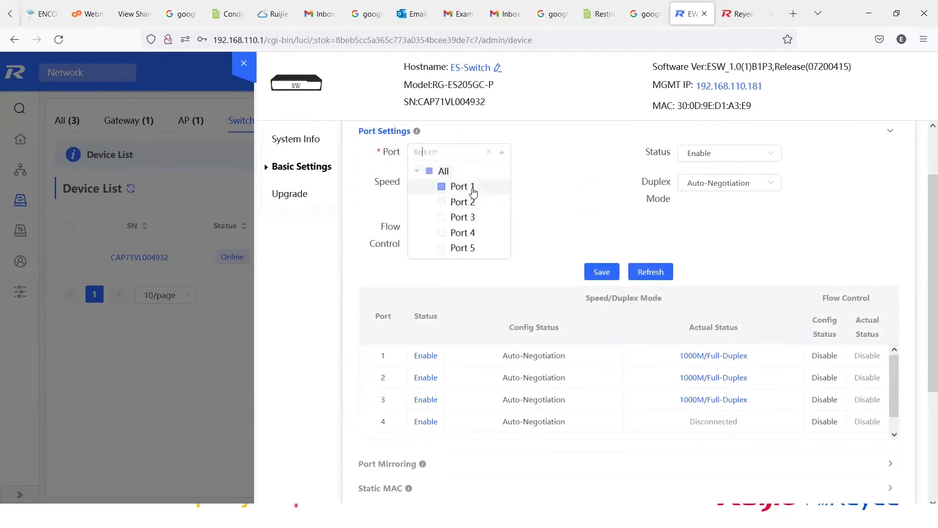
click(547, 206)
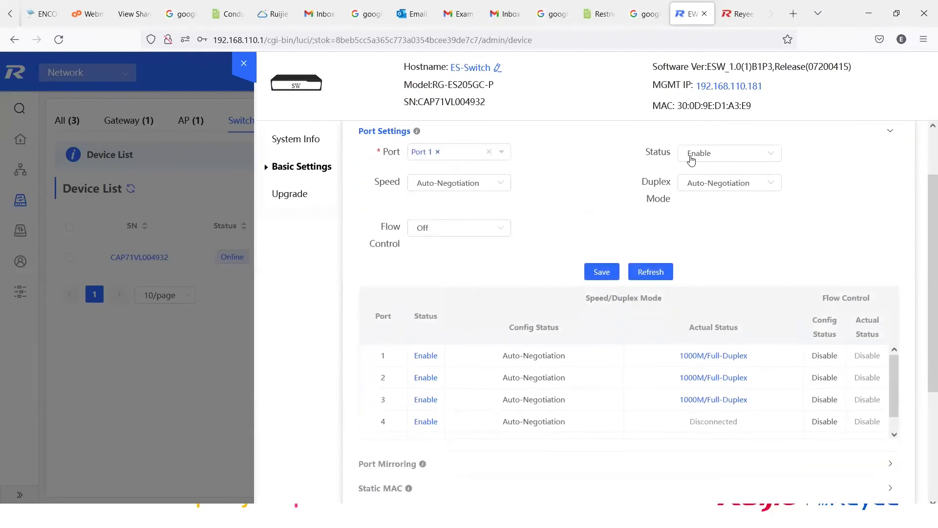
Review the available Speed and Duplex Mode options for Port 1, keeping Auto-Negotiation for both
click(463, 191)
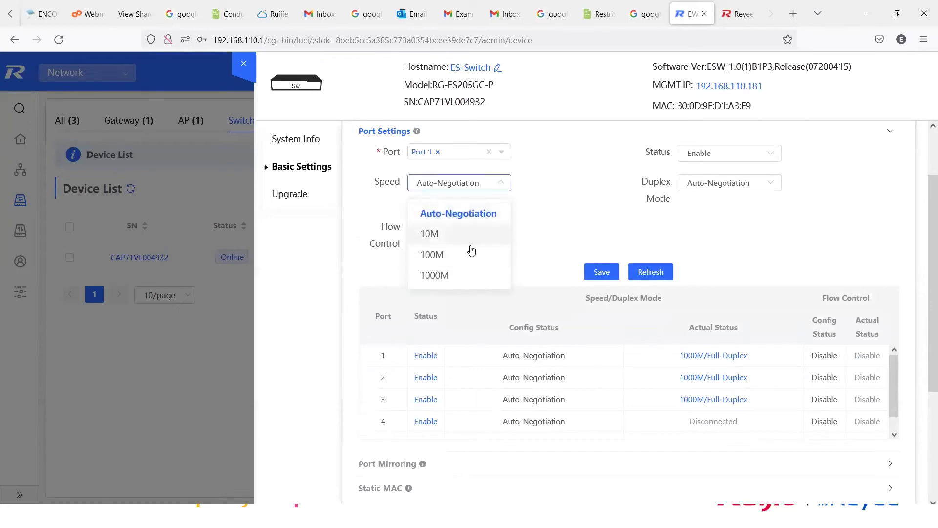
click(576, 216)
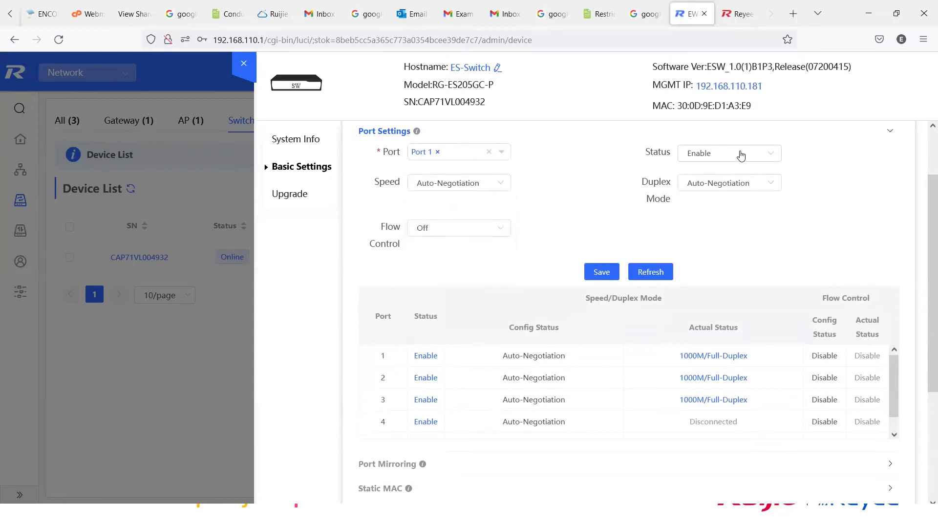
click(736, 187)
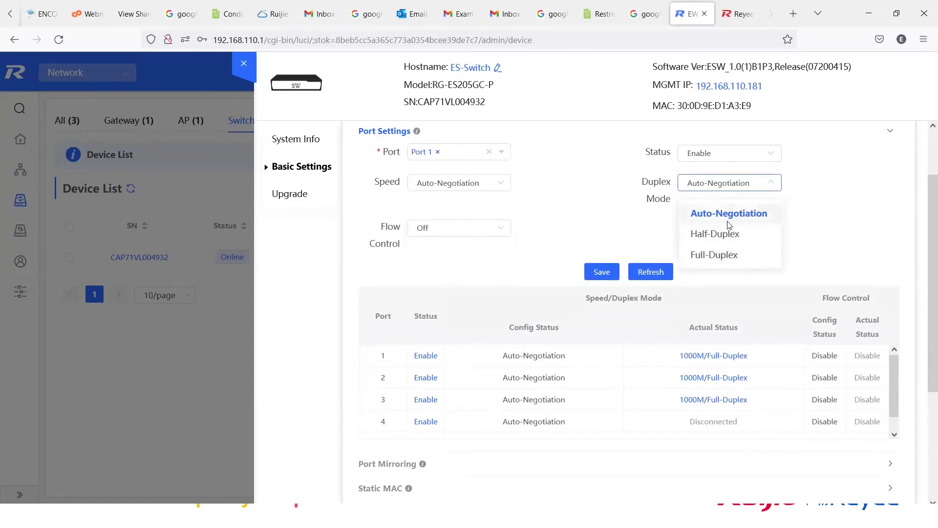
click(524, 227)
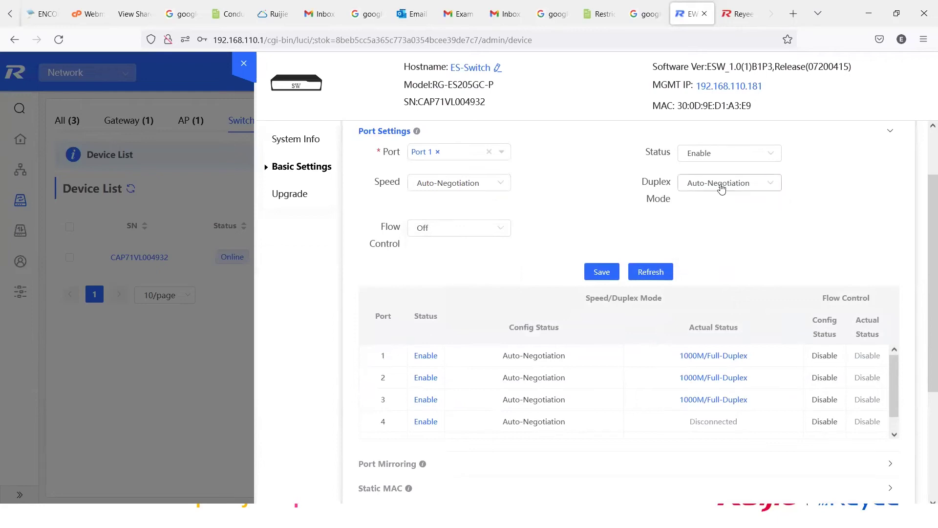
click(724, 183)
click(606, 219)
Expand PoE Settings and examine the power budget and the transmit power status of port 2
scroll(587, 229, down, 4)
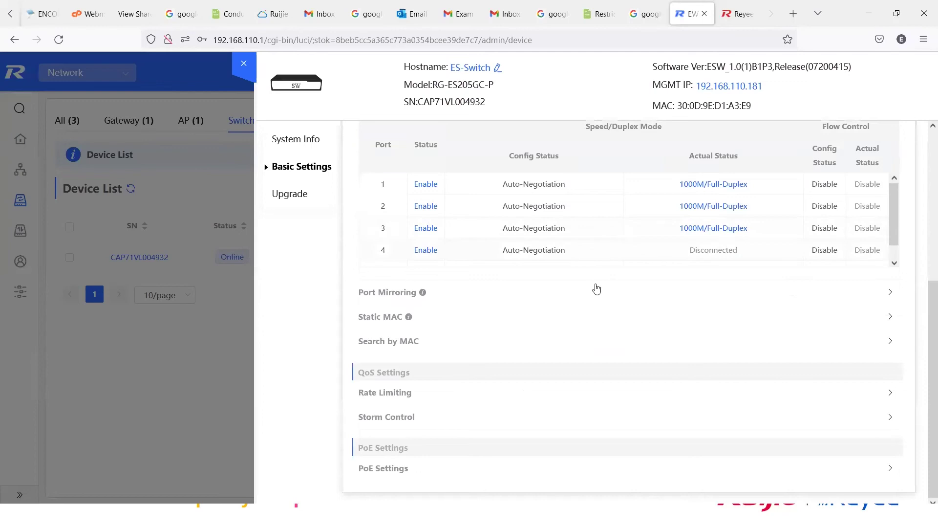
click(388, 470)
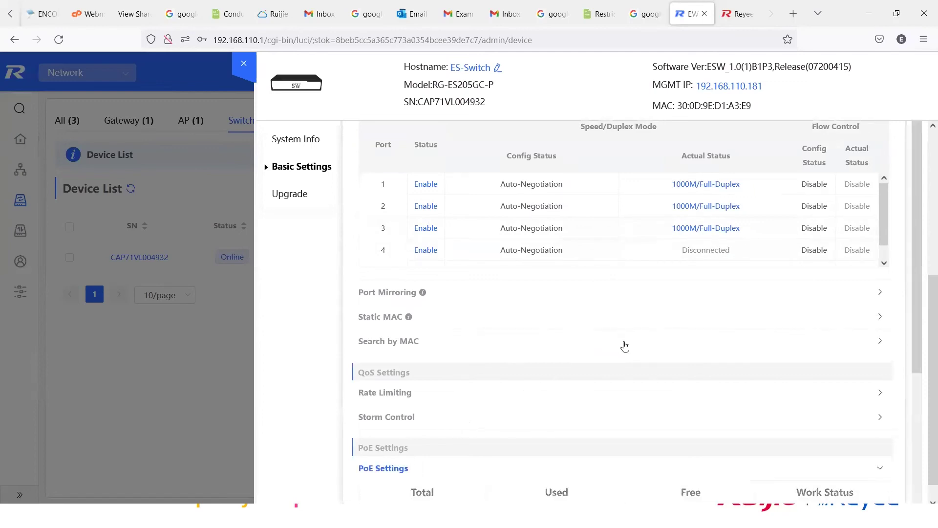
scroll(616, 342, down, 5)
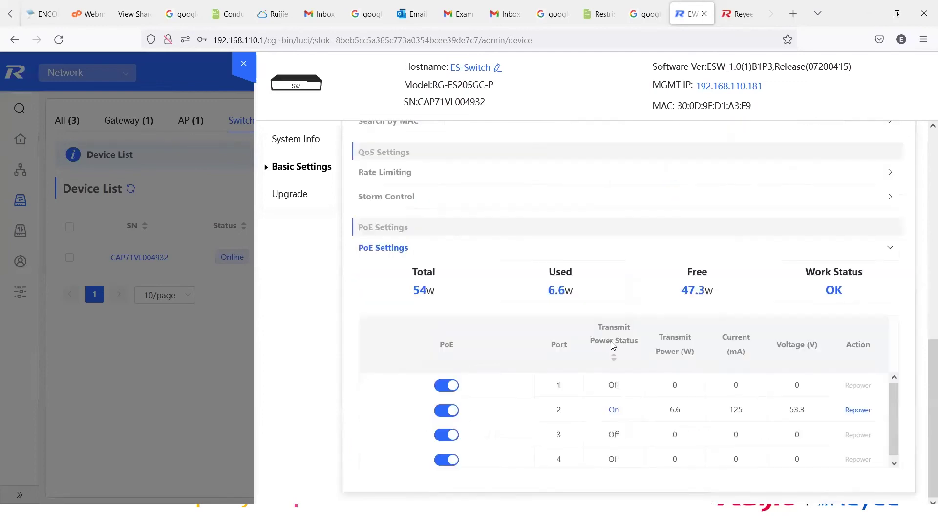
double_click(610, 418)
scroll(569, 412, up, 4)
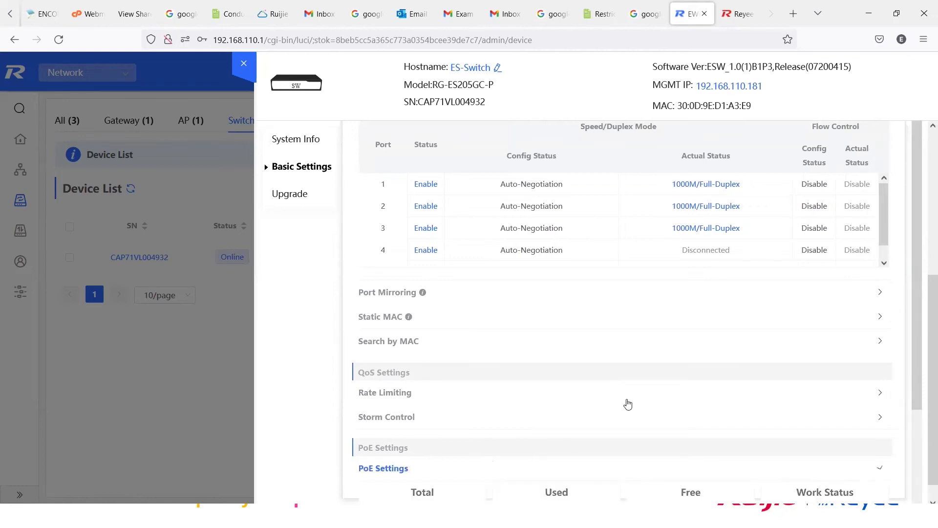
scroll(628, 404, down, 4)
double_click(611, 409)
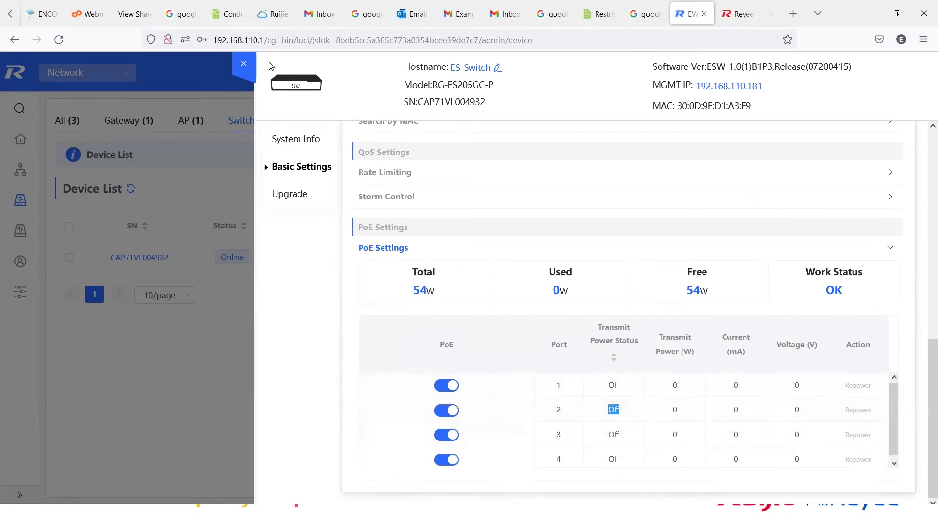
Annotate the screen with a sketch of a switch cabled to a round device, and circle port 2's Repower action
mouse_move(485, 185)
mouse_down()
mouse_move(472, 215)
mouse_move(477, 193)
mouse_move(504, 201)
mouse_move(580, 135)
mouse_up()
mouse_move(584, 100)
mouse_down()
mouse_move(624, 120)
mouse_move(590, 130)
mouse_move(622, 69)
mouse_up()
drag(661, 103, 627, 125)
drag(622, 70, 658, 104)
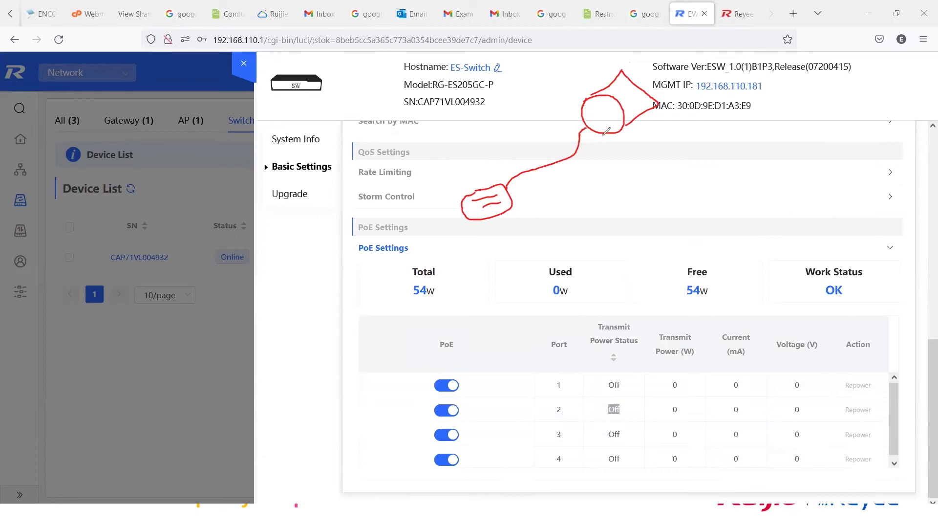
mouse_move(597, 104)
mouse_down()
mouse_move(591, 111)
mouse_move(610, 130)
mouse_up()
mouse_move(838, 411)
mouse_down()
mouse_move(862, 399)
mouse_move(882, 406)
mouse_move(856, 424)
mouse_move(832, 410)
mouse_up()
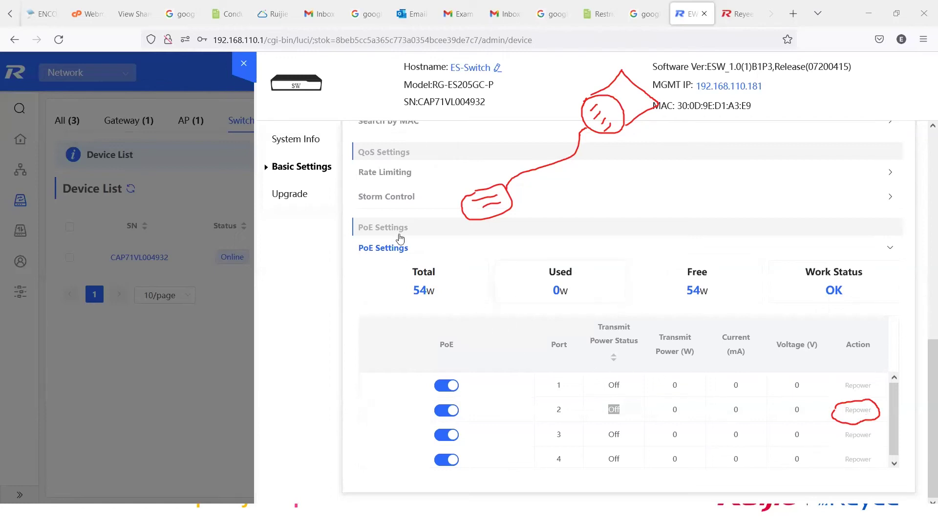
Reload the PoE Settings by collapsing and reopening them, and try the Repower action for port 2
click(369, 250)
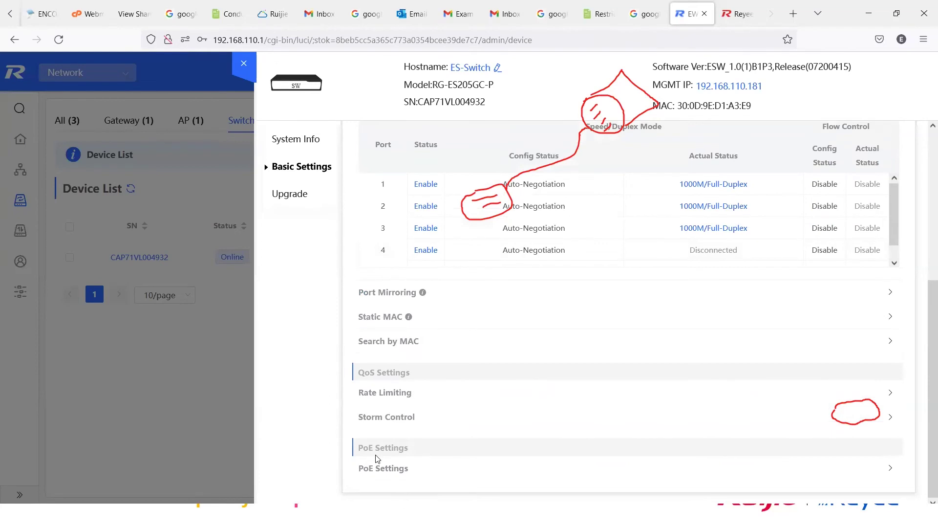
click(377, 467)
scroll(688, 356, down, 5)
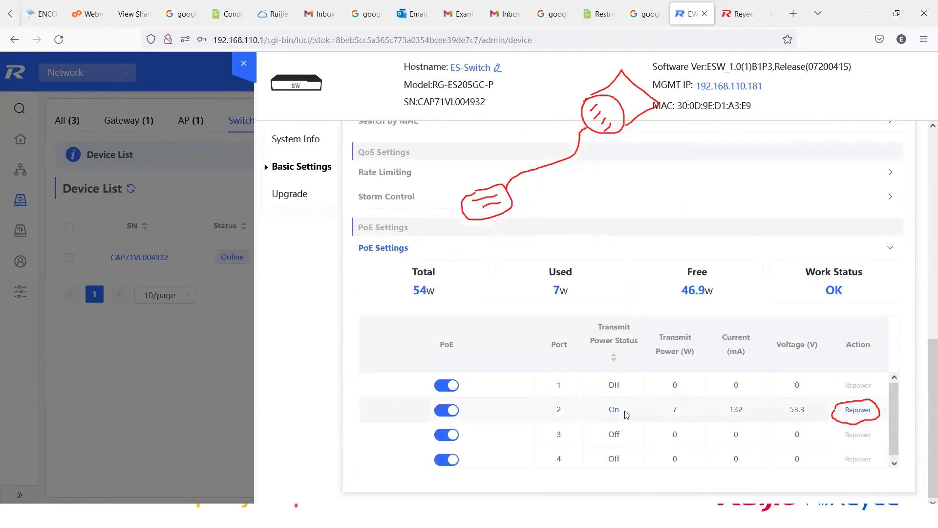
click(859, 410)
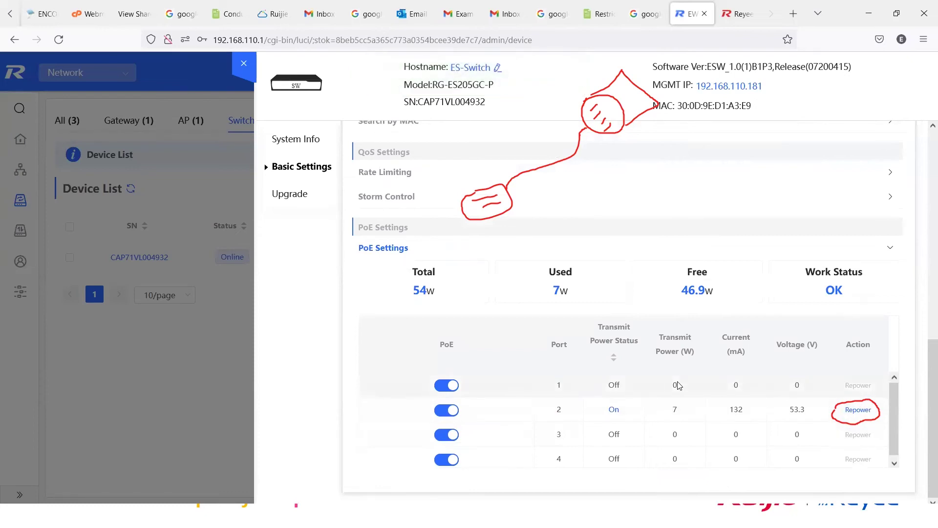
Expand Port Mirroring and select Port 1 as the source port
scroll(474, 341, up, 8)
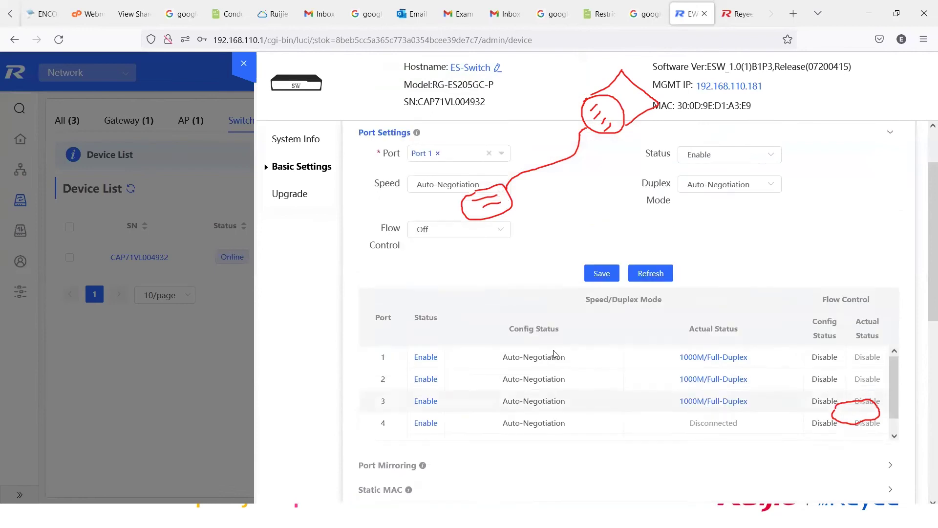
scroll(553, 352, up, 1)
scroll(574, 294, down, 4)
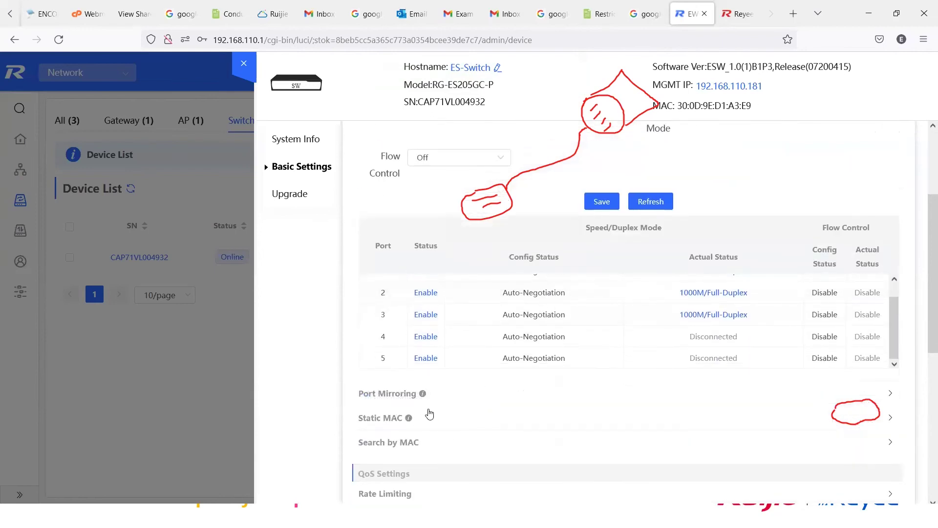
click(374, 394)
scroll(652, 335, up, 2)
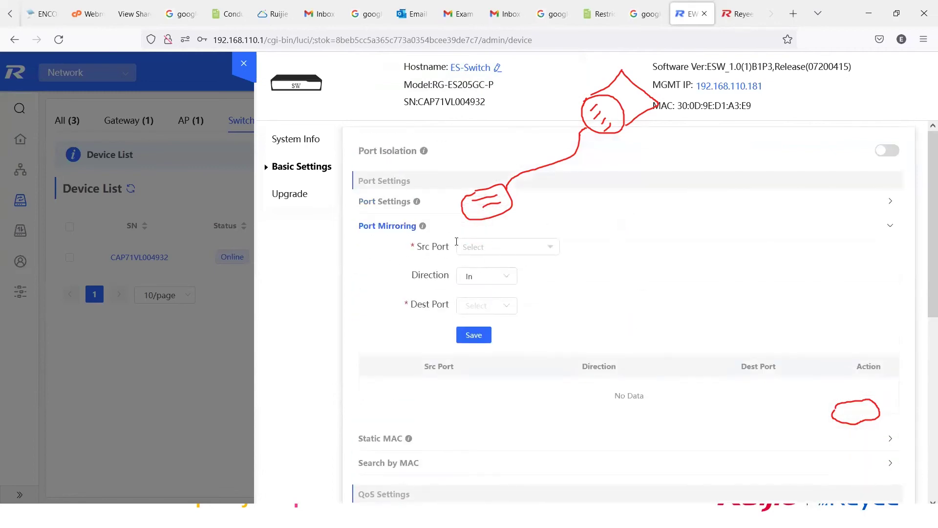
click(511, 247)
click(514, 288)
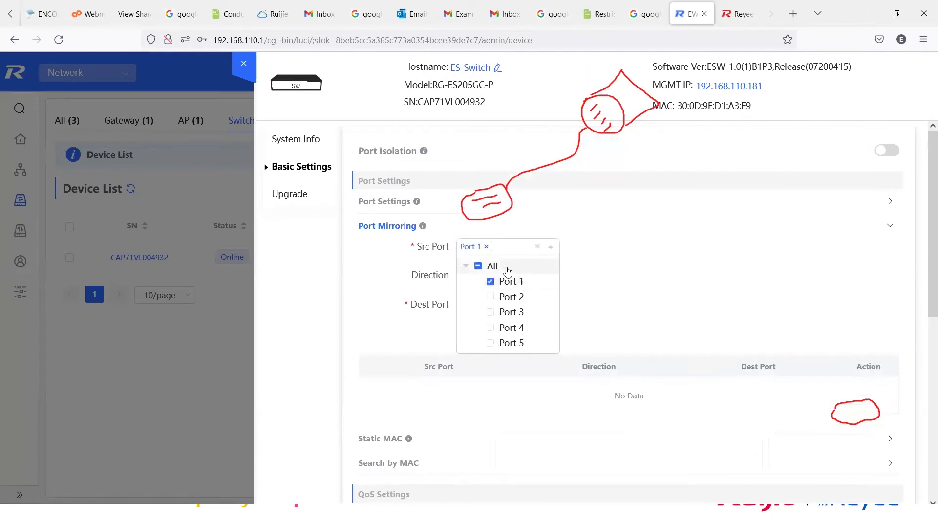
click(591, 287)
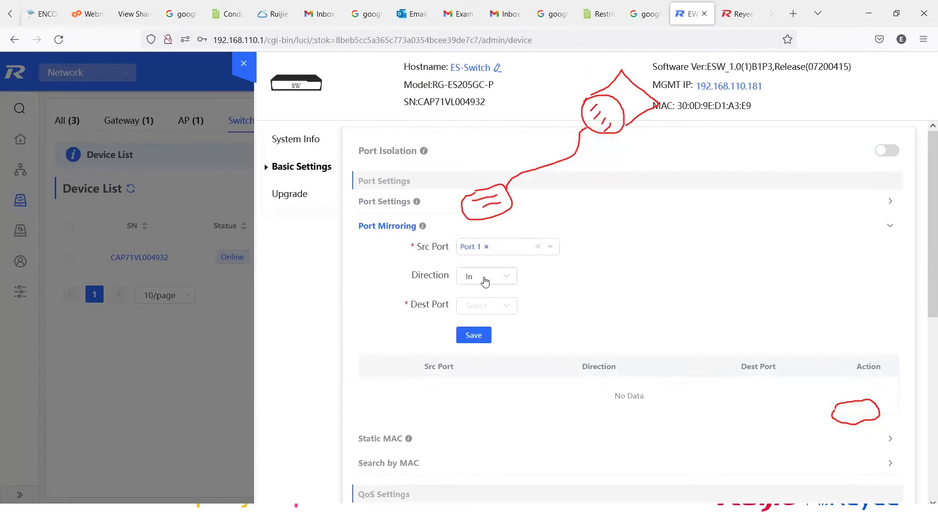
Set the mirroring direction to All and view the available destination ports without choosing one
click(468, 279)
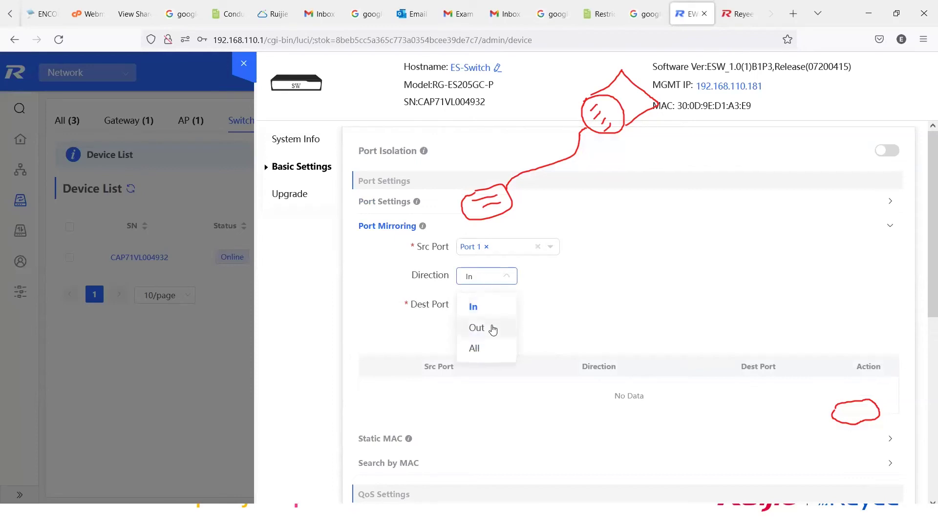
click(481, 348)
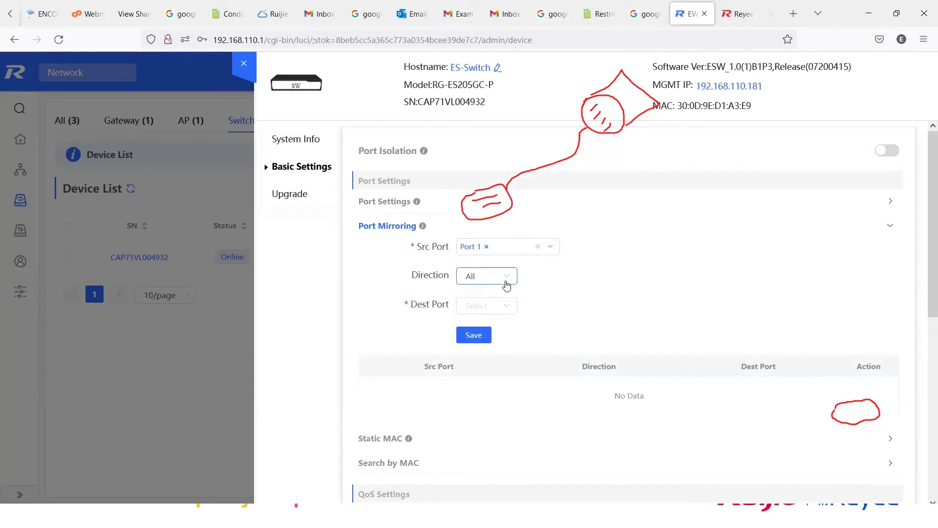
click(490, 308)
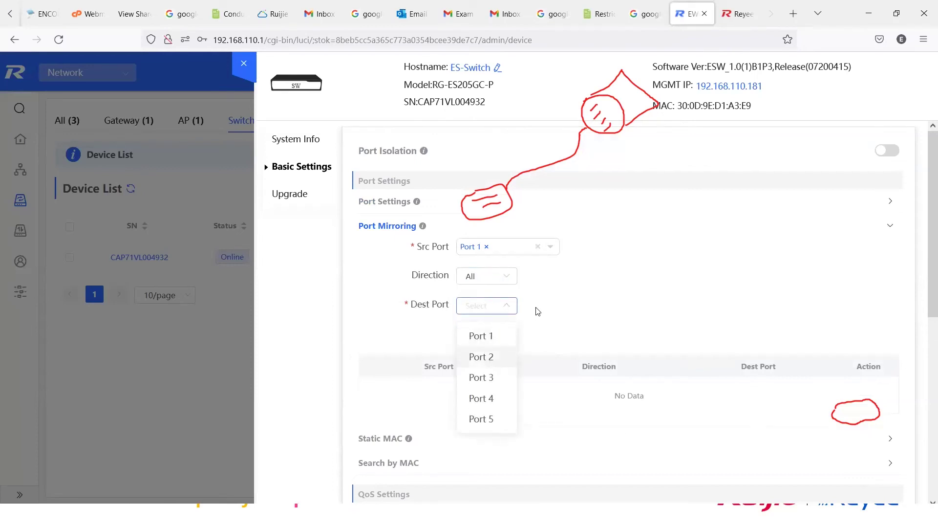
click(590, 103)
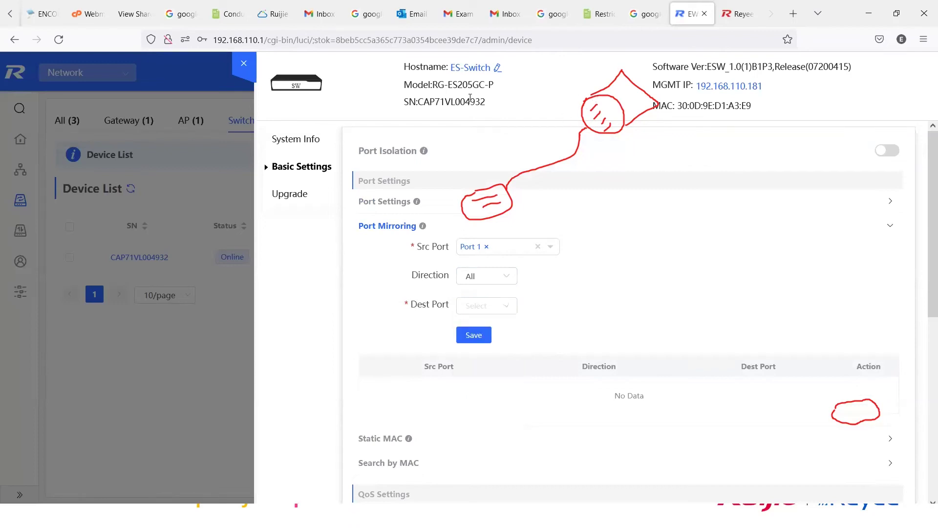
Sketch a port mirroring topology beside the form: a switch linked to a server and a PC labelled Wireshark
mouse_move(427, 227)
mouse_down()
mouse_move(557, 230)
mouse_move(540, 242)
mouse_up()
mouse_move(612, 211)
mouse_down()
mouse_move(674, 205)
mouse_move(613, 237)
mouse_move(620, 210)
mouse_move(672, 217)
mouse_move(619, 233)
mouse_up()
mouse_move(603, 273)
mouse_down()
mouse_move(621, 238)
mouse_move(659, 269)
mouse_move(676, 226)
mouse_up()
mouse_move(613, 273)
mouse_down()
mouse_move(589, 292)
mouse_move(589, 322)
mouse_move(616, 302)
mouse_up()
mouse_move(667, 269)
mouse_down()
mouse_move(644, 288)
mouse_move(670, 275)
mouse_move(646, 295)
mouse_move(648, 311)
mouse_move(672, 302)
mouse_up()
mouse_move(648, 310)
mouse_down()
mouse_move(668, 302)
mouse_move(673, 320)
mouse_up()
mouse_move(666, 320)
mouse_down()
mouse_move(674, 315)
mouse_move(666, 341)
mouse_move(718, 326)
mouse_move(724, 315)
mouse_up()
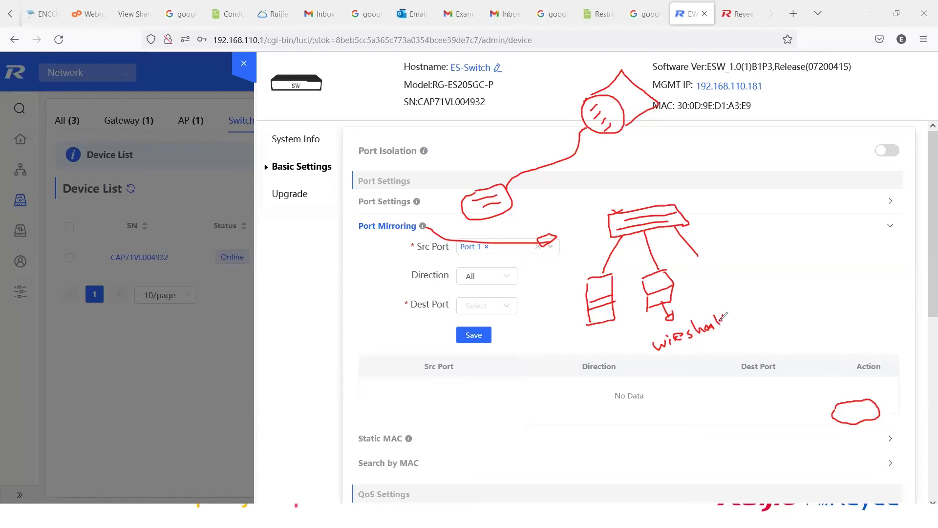
Mark the mirrored ports and traffic arrows on the sketch, underline Src Port, Direction and Dest Port, and circle All
mouse_move(624, 236)
mouse_down()
mouse_move(616, 240)
mouse_move(624, 239)
mouse_up()
drag(654, 235, 660, 240)
mouse_move(450, 252)
mouse_down()
mouse_move(423, 259)
mouse_move(429, 255)
mouse_up()
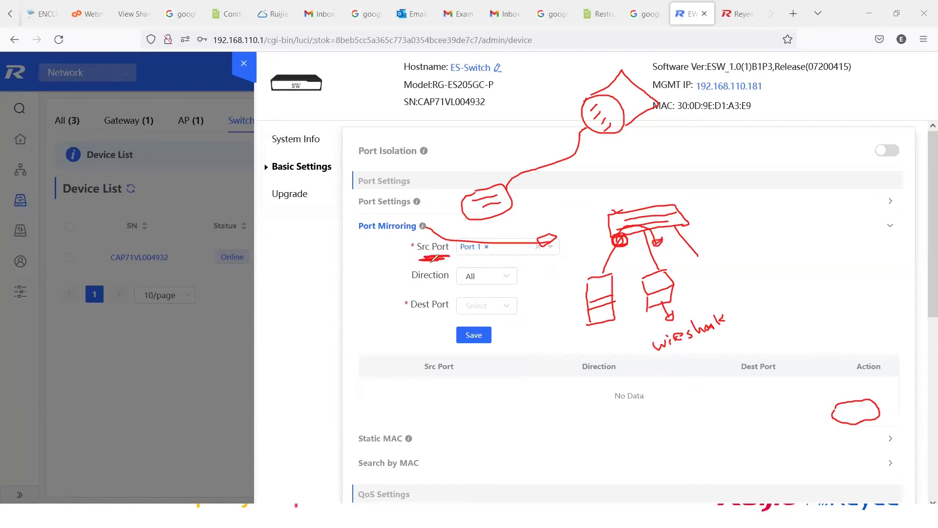
mouse_move(439, 286)
mouse_down()
mouse_move(416, 289)
mouse_move(435, 286)
mouse_up()
drag(612, 237, 581, 254)
mouse_move(580, 226)
mouse_down()
mouse_move(562, 279)
mouse_move(578, 224)
mouse_move(552, 264)
mouse_move(563, 255)
mouse_up()
mouse_move(461, 285)
mouse_down()
mouse_move(491, 273)
mouse_move(462, 280)
mouse_up()
drag(419, 318, 437, 321)
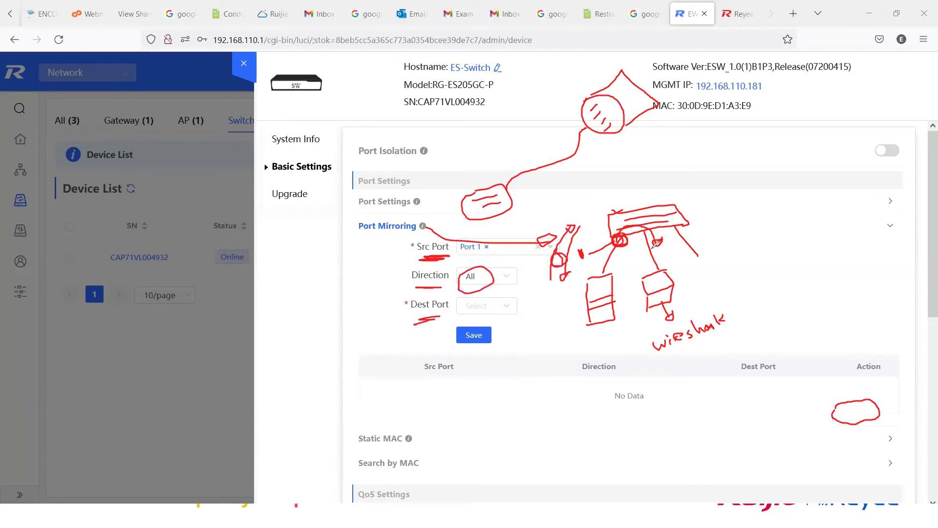
Draw the mirrored traffic path to the PC, and circle the Wireshark label and the Port Mirroring heading
mouse_move(637, 243)
mouse_down()
mouse_move(639, 252)
mouse_move(647, 244)
mouse_move(638, 238)
mouse_move(653, 265)
mouse_up()
mouse_move(667, 319)
mouse_down()
mouse_move(728, 323)
mouse_move(655, 359)
mouse_move(645, 326)
mouse_up()
mouse_move(353, 223)
mouse_down()
mouse_move(411, 216)
mouse_move(434, 226)
mouse_move(391, 241)
mouse_move(351, 225)
mouse_up()
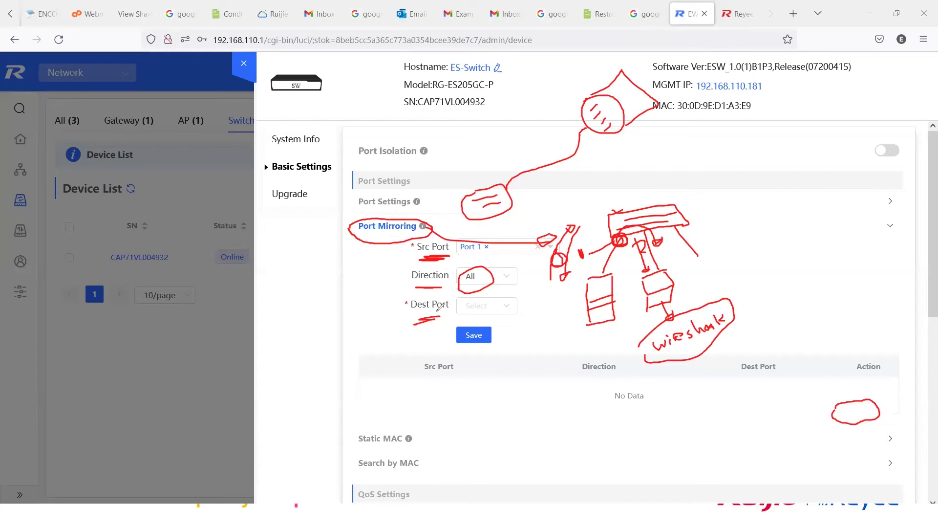
Expand Static MAC and review its MAC address and port fields
scroll(399, 323, down, 3)
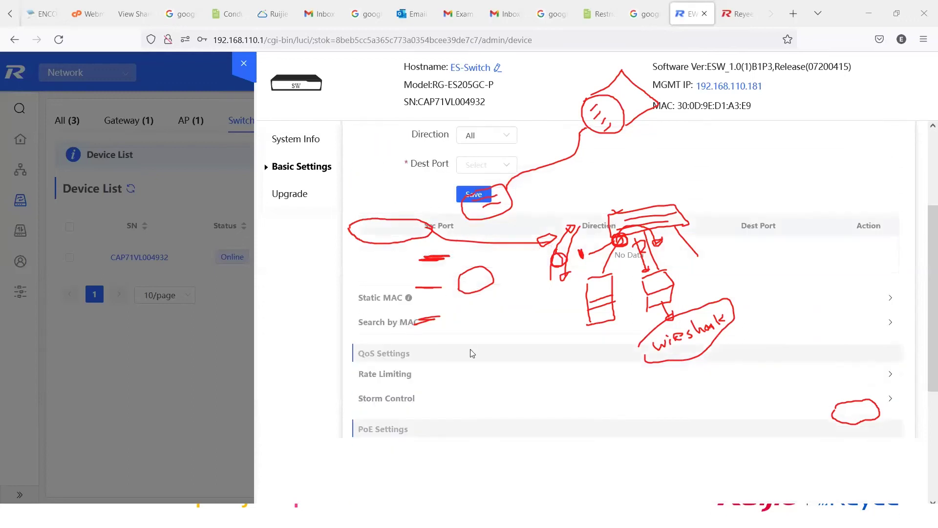
click(380, 297)
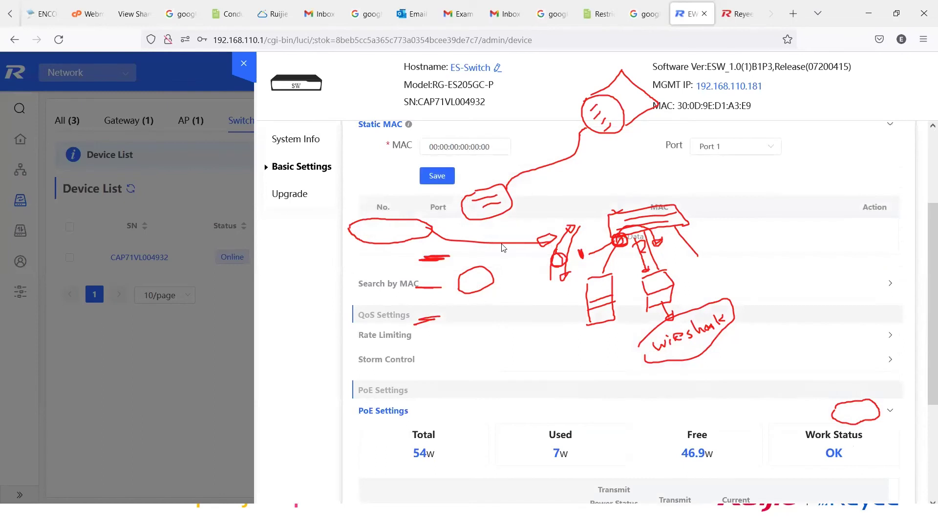
scroll(461, 316, up, 3)
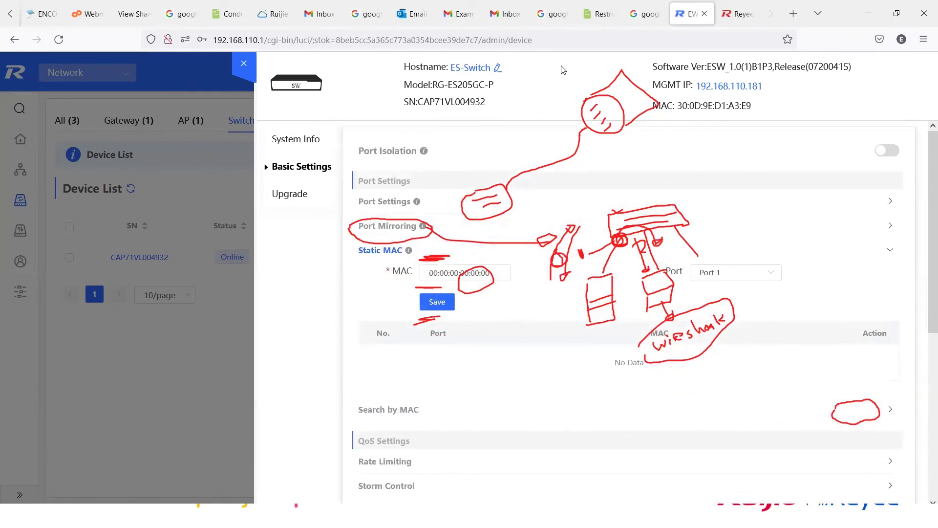
Clear the sketched annotations and choose Port 3 for the new static MAC entry
key(Escape)
scroll(488, 313, down, 1)
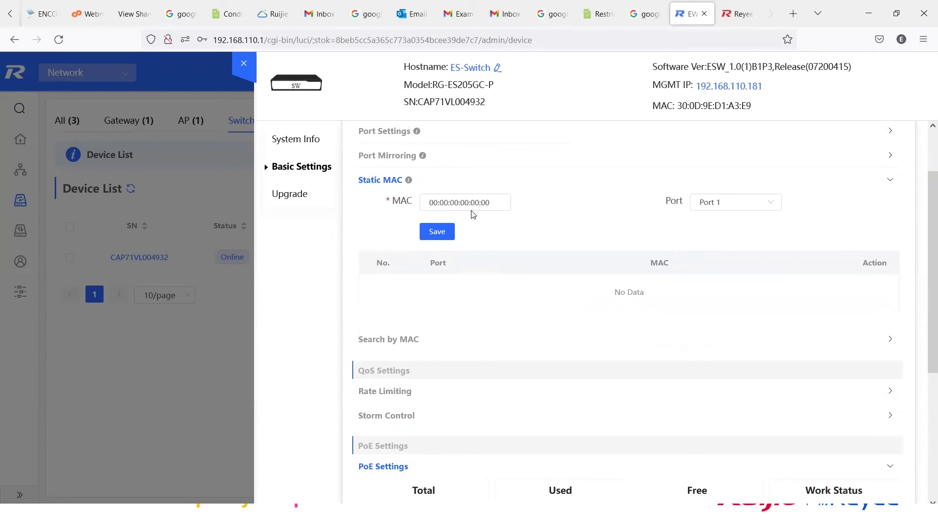
drag(492, 202, 414, 205)
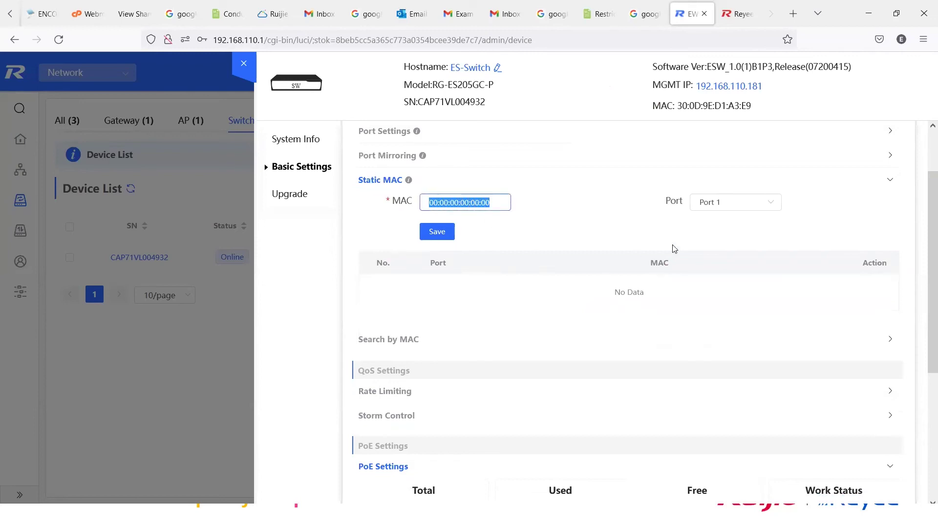
click(747, 203)
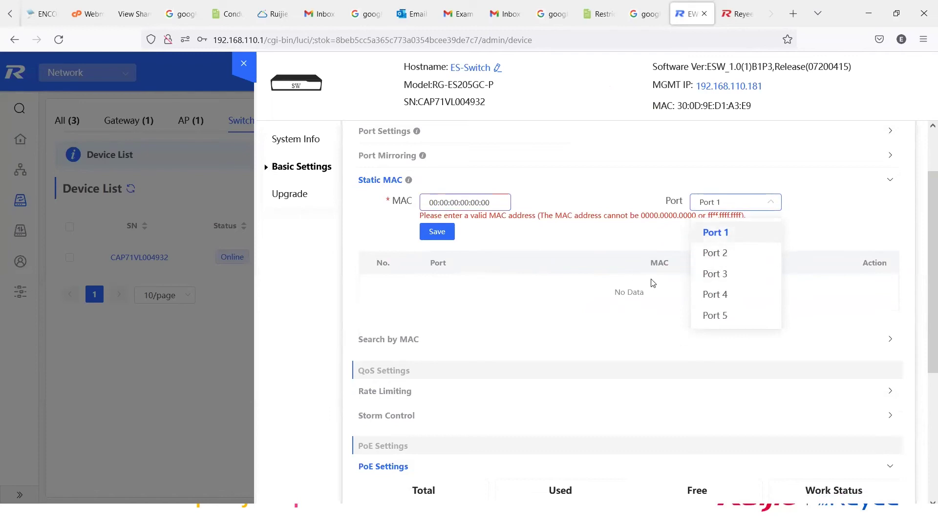
click(719, 253)
click(737, 204)
click(729, 273)
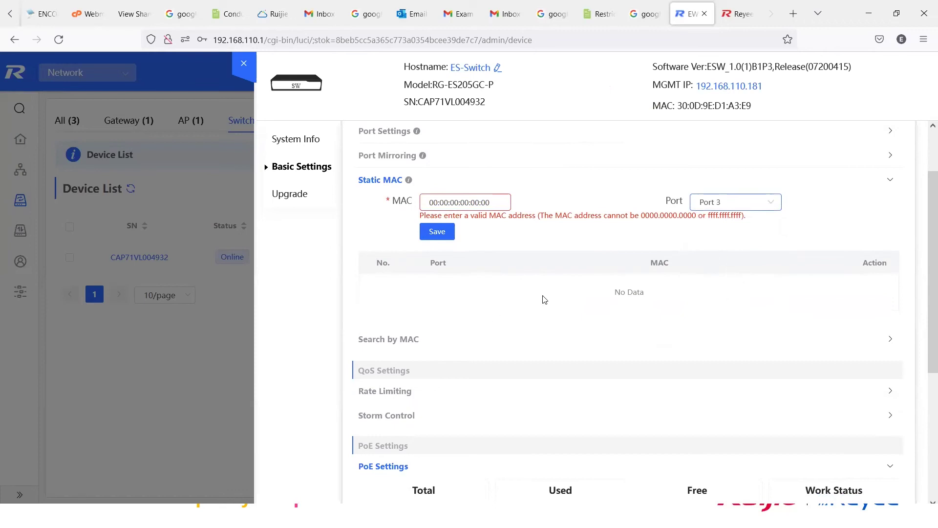
scroll(576, 295, down, 3)
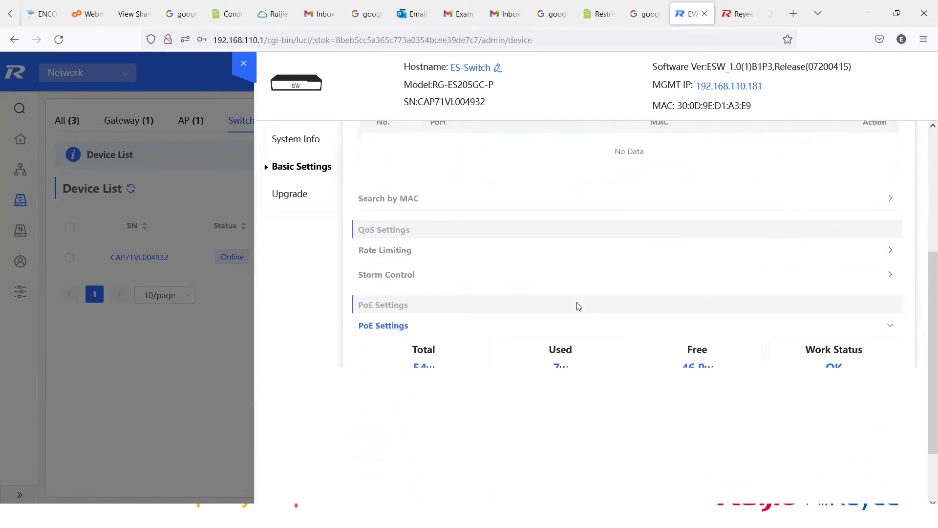
scroll(576, 306, up, 4)
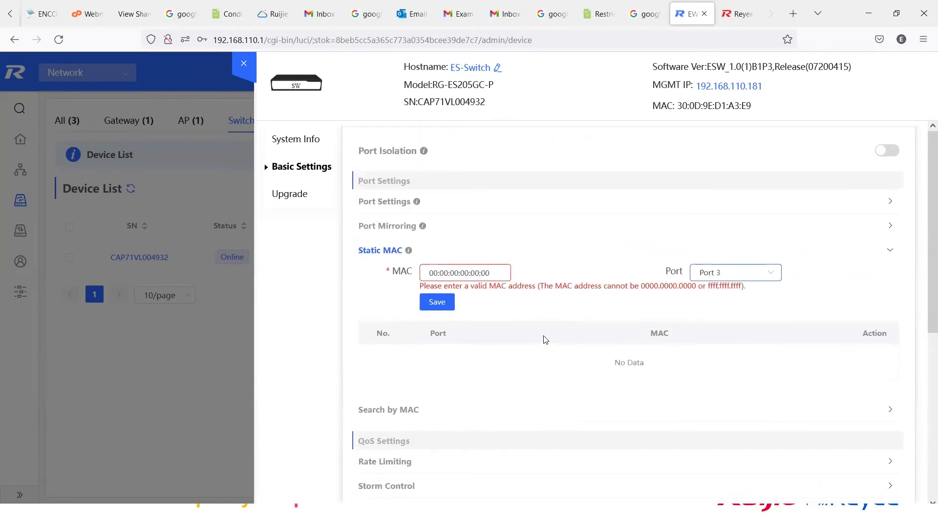
Switch to the PowerPoint training deck and start the slide show from slide 18, on adding a new VLAN
key(alt+Tab)
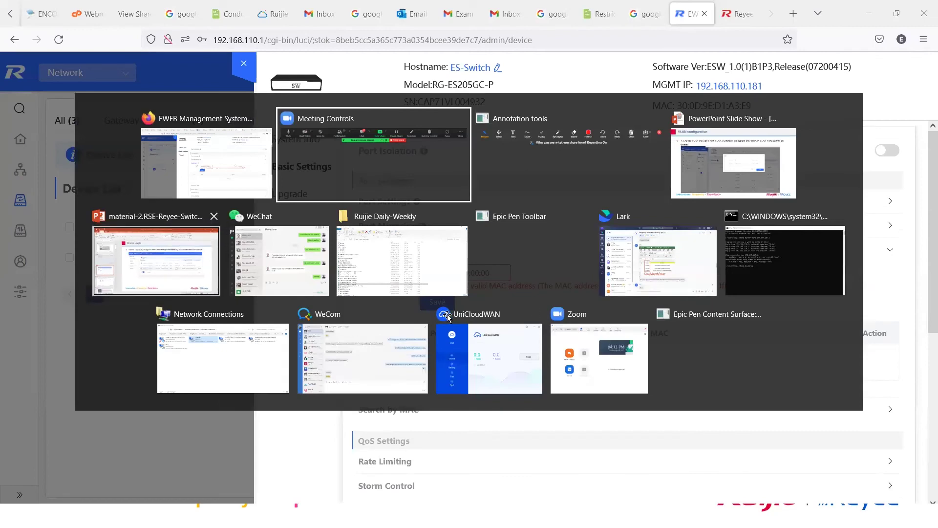
click(156, 260)
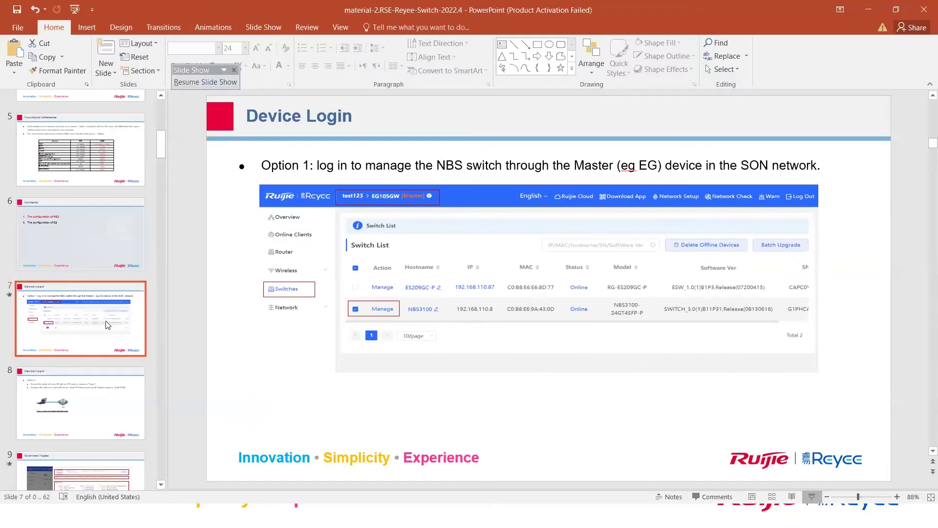
scroll(107, 325, down, 6)
scroll(108, 330, down, 5)
scroll(106, 344, up, 2)
click(81, 239)
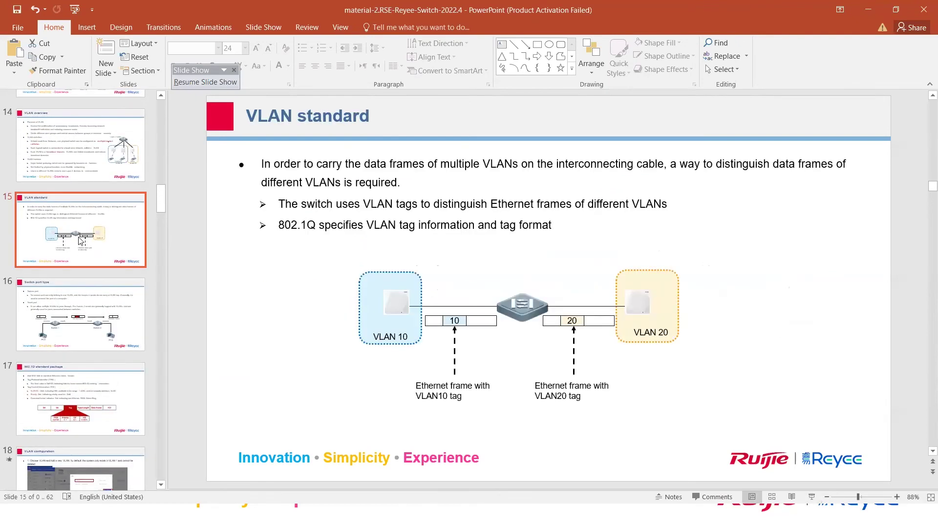
scroll(83, 254, down, 1)
click(86, 272)
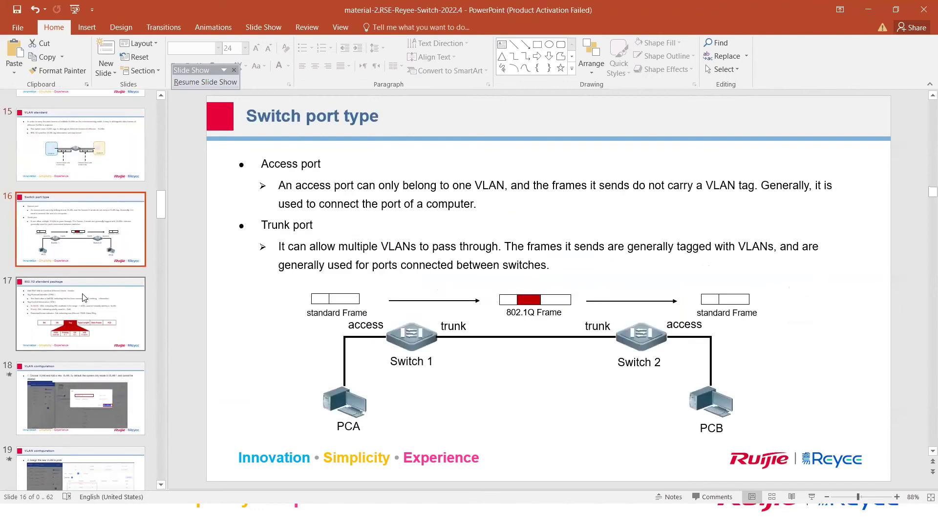
click(108, 319)
scroll(109, 318, down, 2)
click(106, 307)
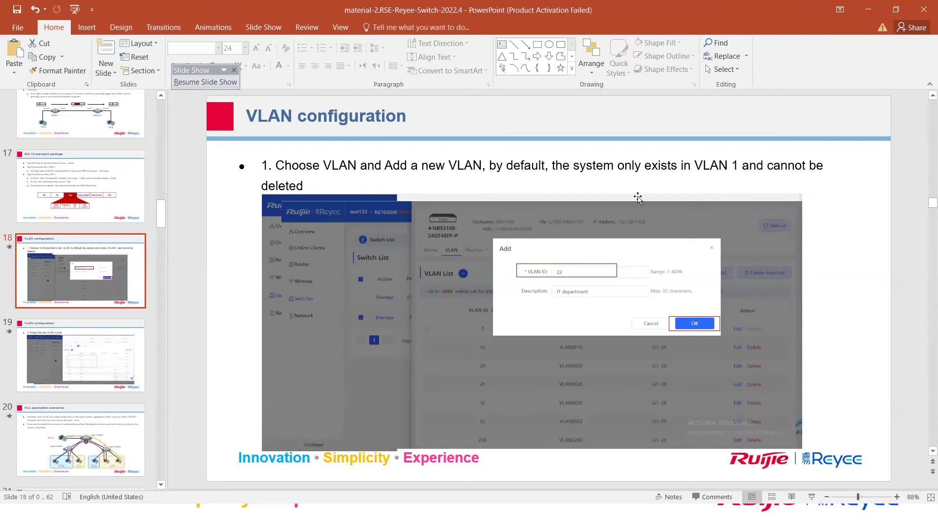
click(812, 496)
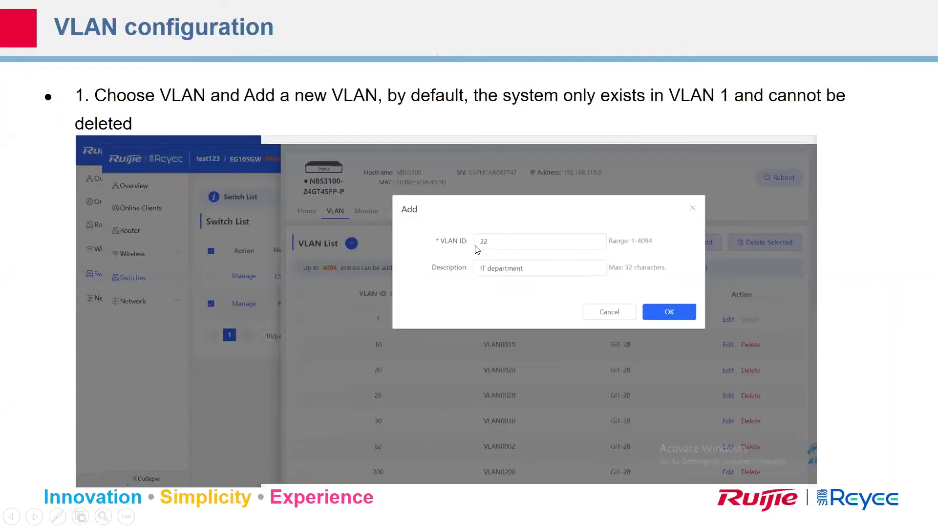
Present the steps for adding VLAN 22, circling the Add button above the VLAN list
click(474, 313)
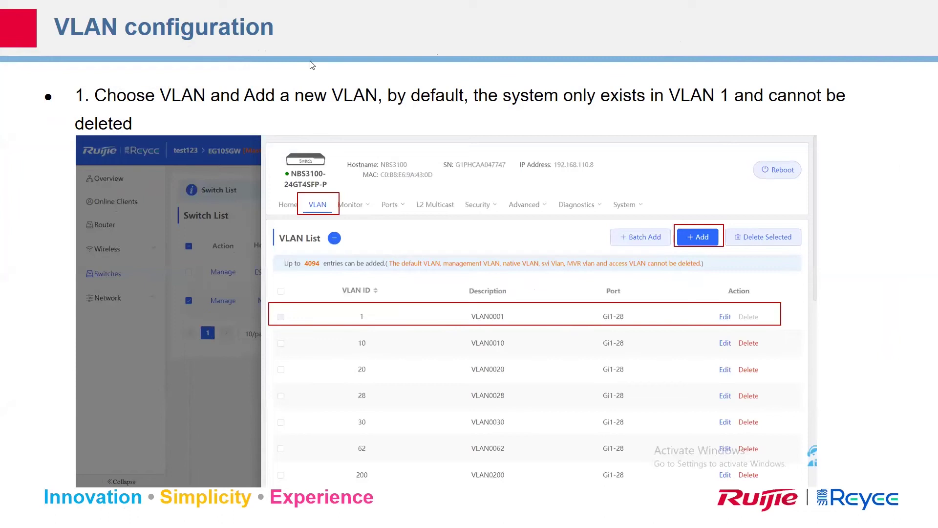
drag(710, 229, 686, 223)
click(714, 281)
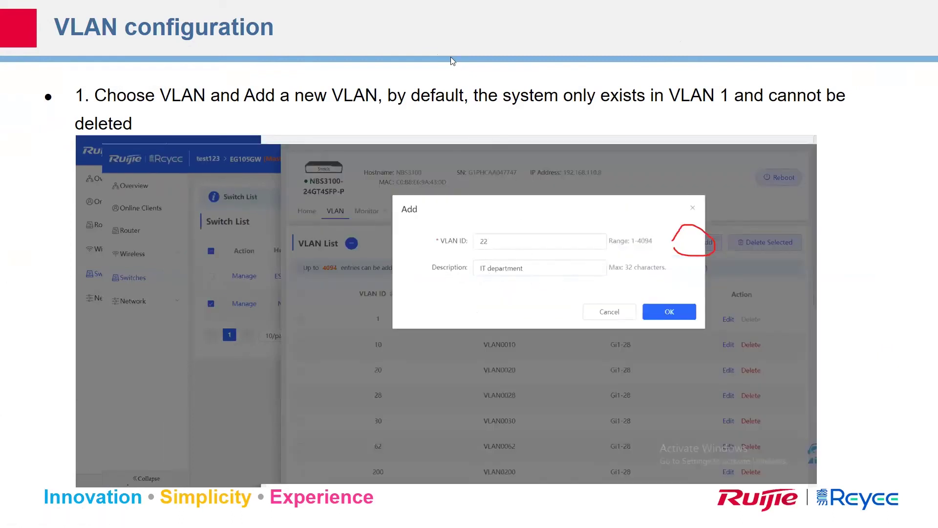
click(637, 235)
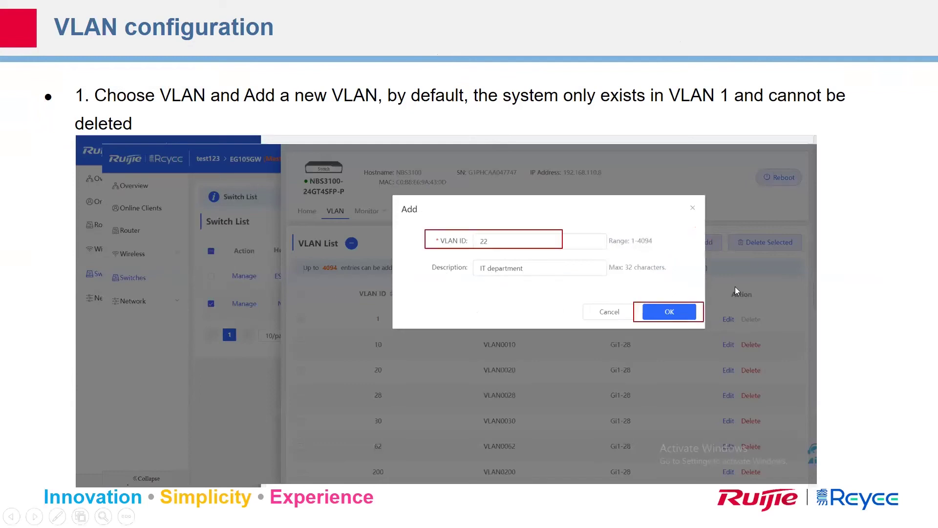
Advance to the slide on assigning the new VLAN to ports and reveal its Port List and Batch Edit illustrations
click(735, 287)
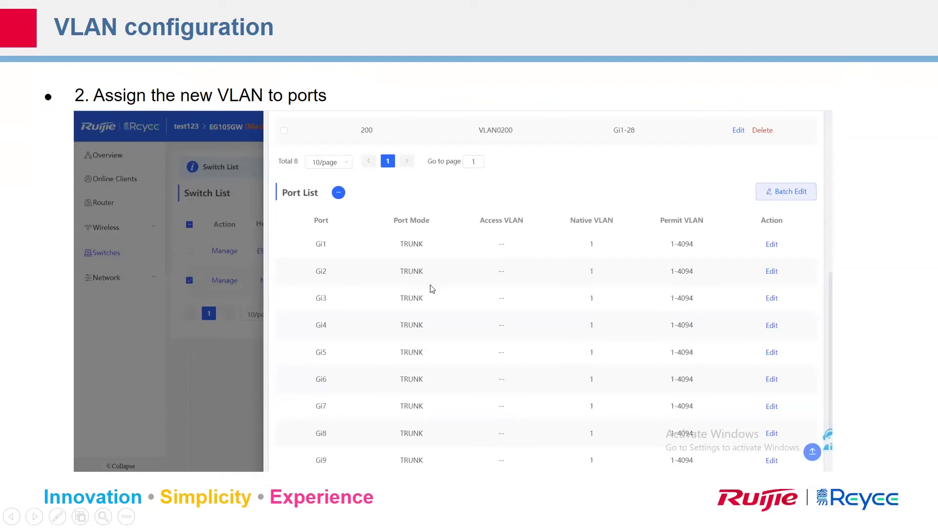
click(509, 328)
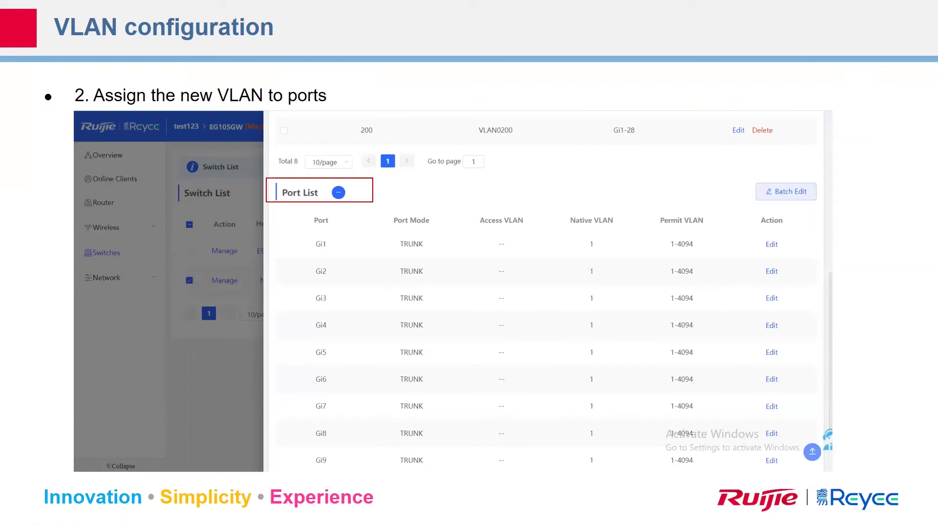
click(492, 310)
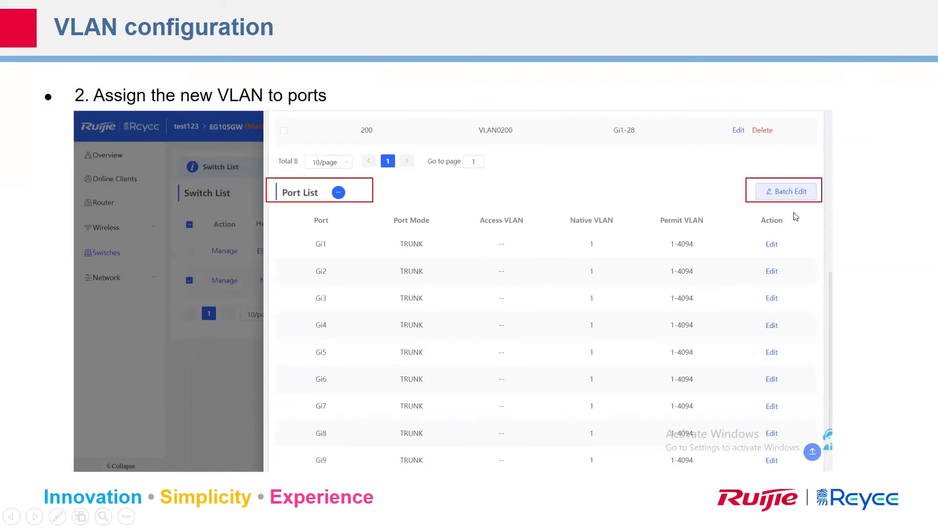
click(548, 306)
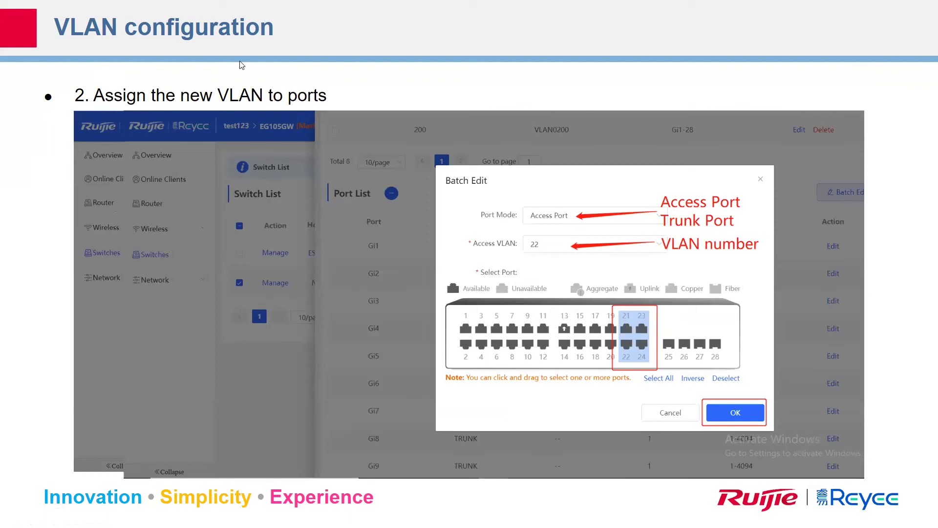
Add a text annotation above the Batch Edit illustration reading "switchport mode access" and, on a second line, "switchport access vlan x"
click(423, 84)
text(switchport mode accee)
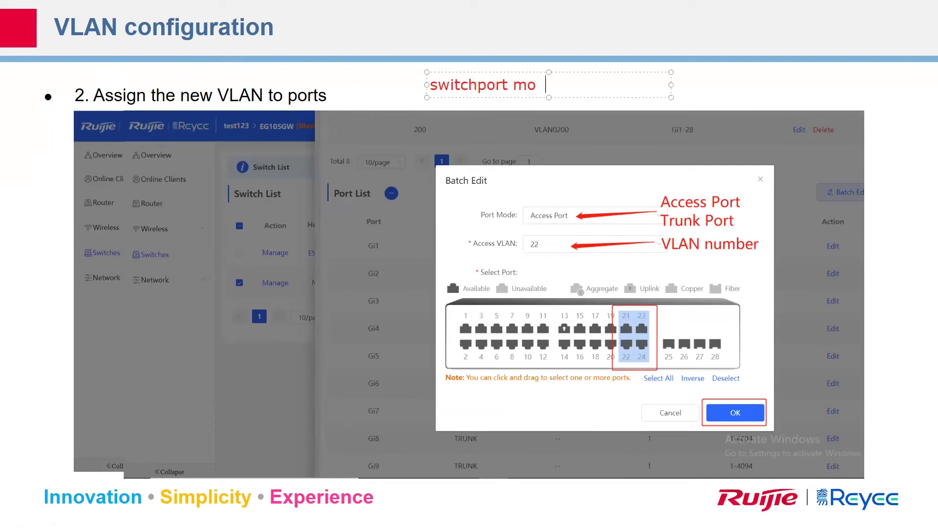
key(BackSpace)
text(ss)
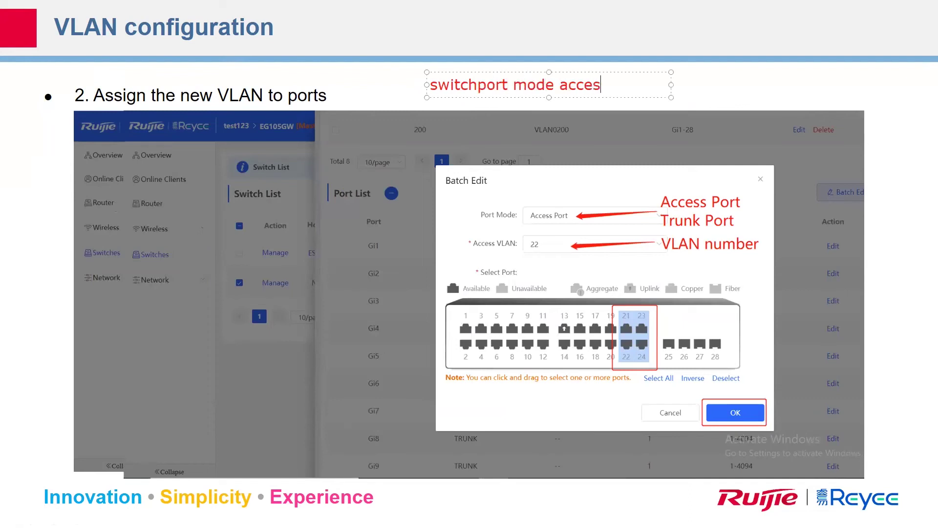
key(Return)
text(switch)
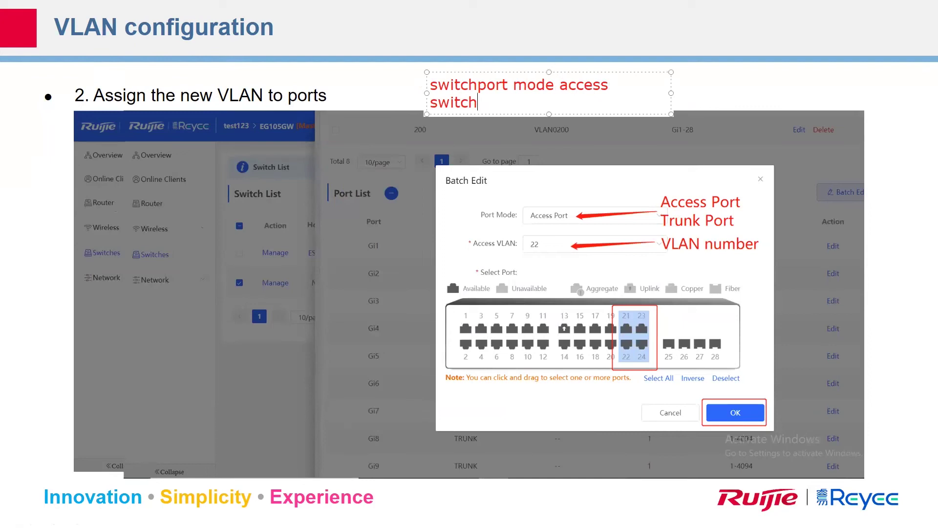
text(port access )
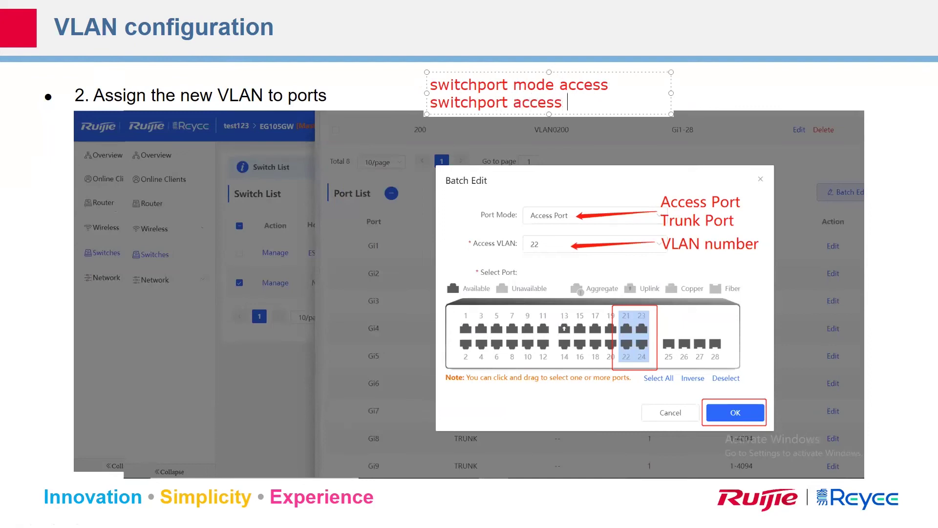
text(vlan x)
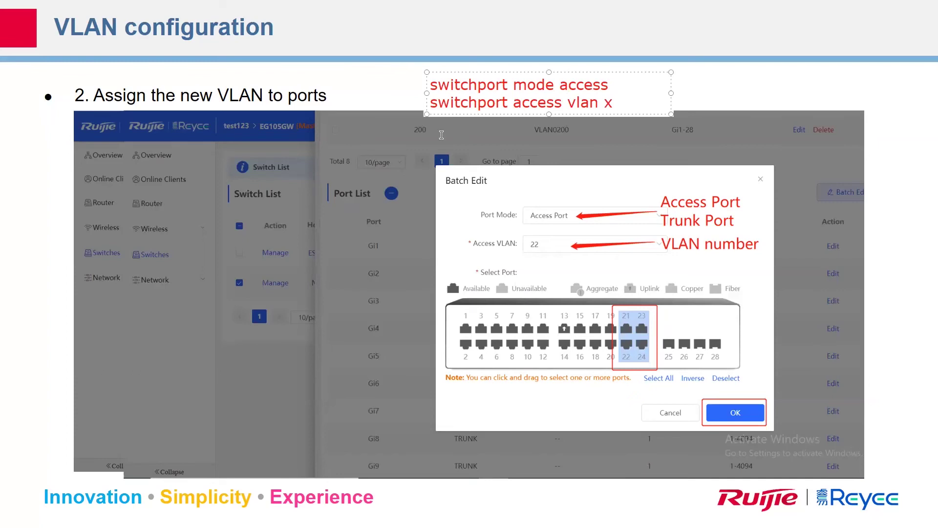